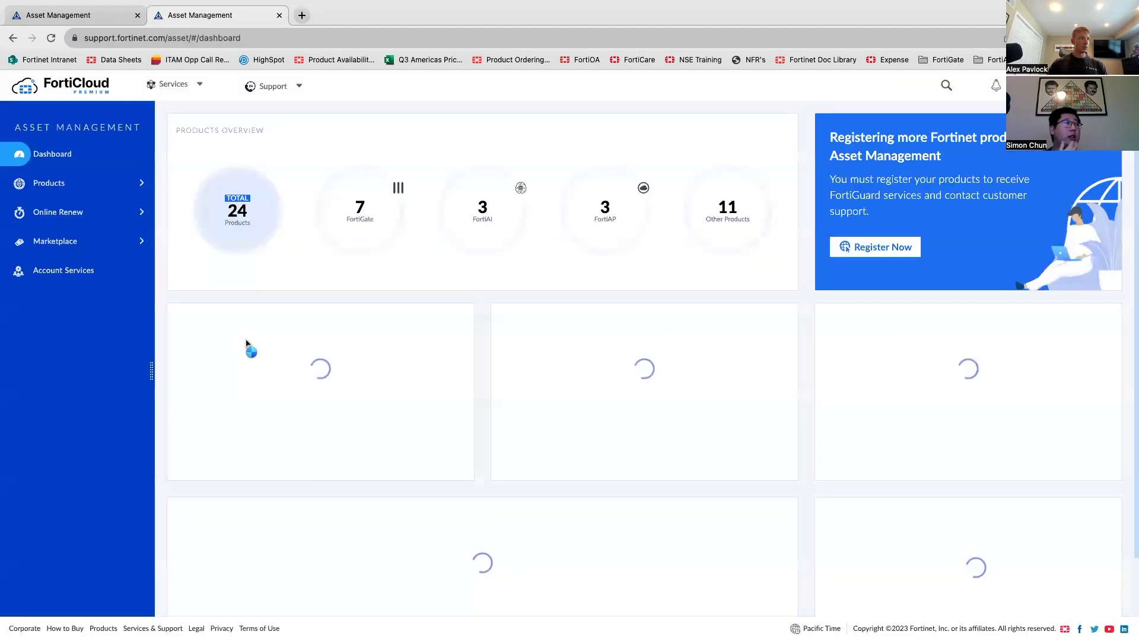
# Step: Close the duplicate Asset Management browser tab
pyautogui.press('super+w')
# Step: Browse the full 24-product list, then launch FortiZTP (Beta) from Services
pyautogui.click(238, 239)
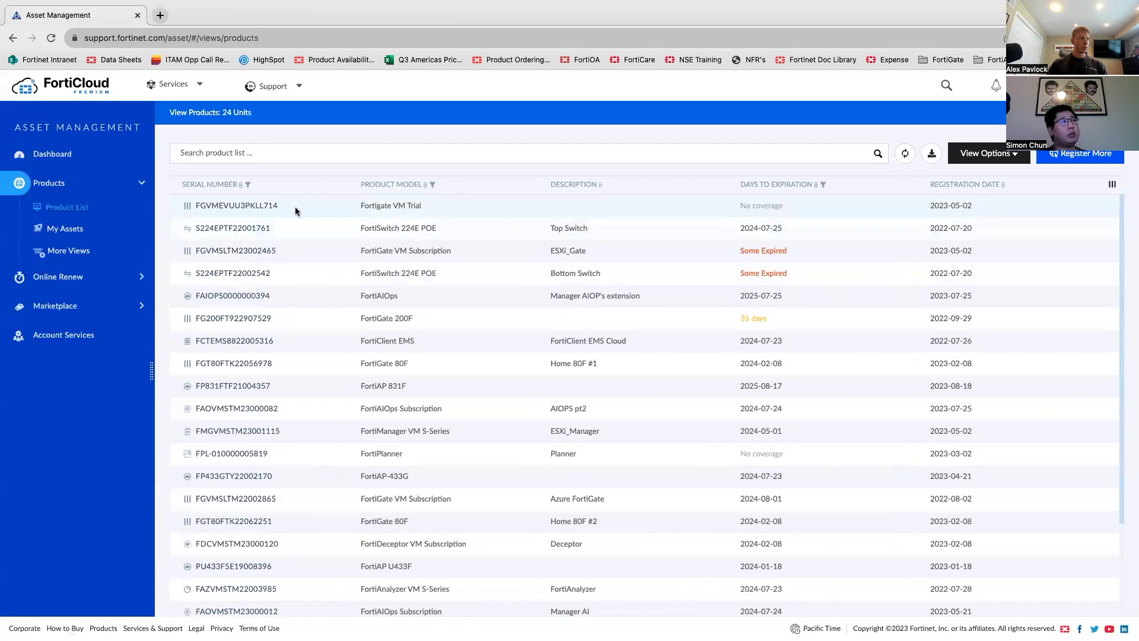
pyautogui.scroll(-2, 339, 526)
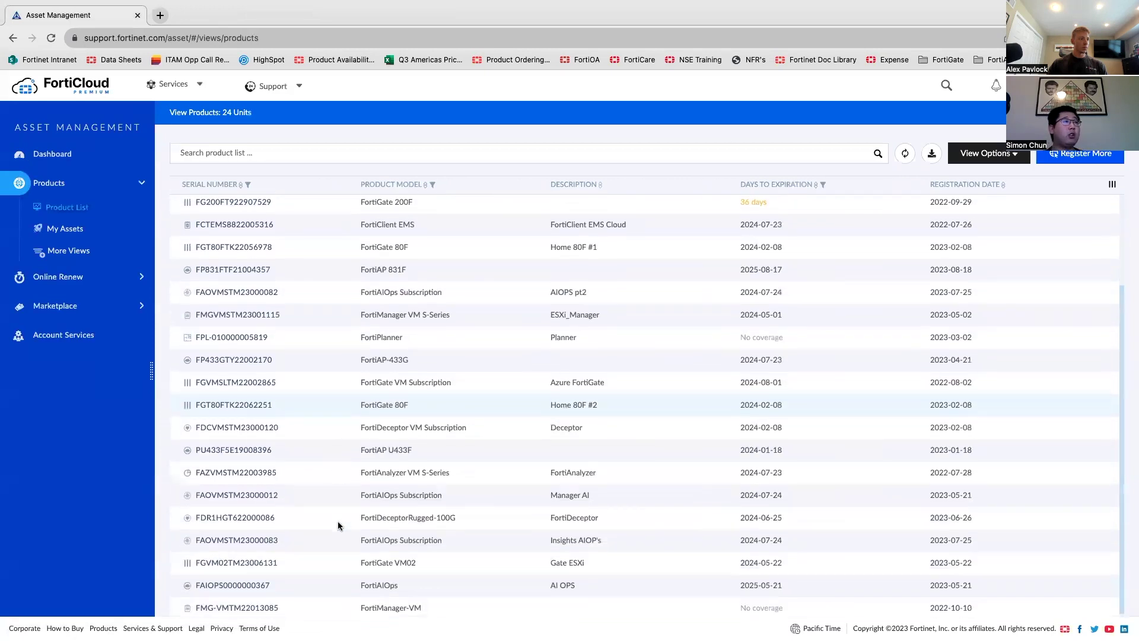
pyautogui.scroll(2, 338, 526)
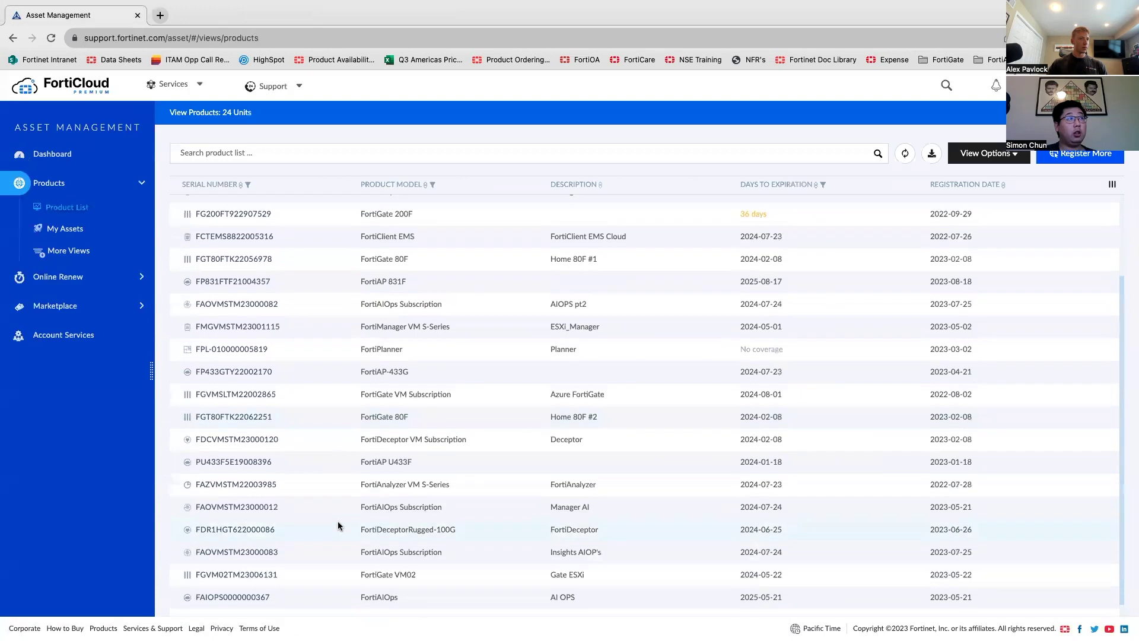
pyautogui.click(173, 84)
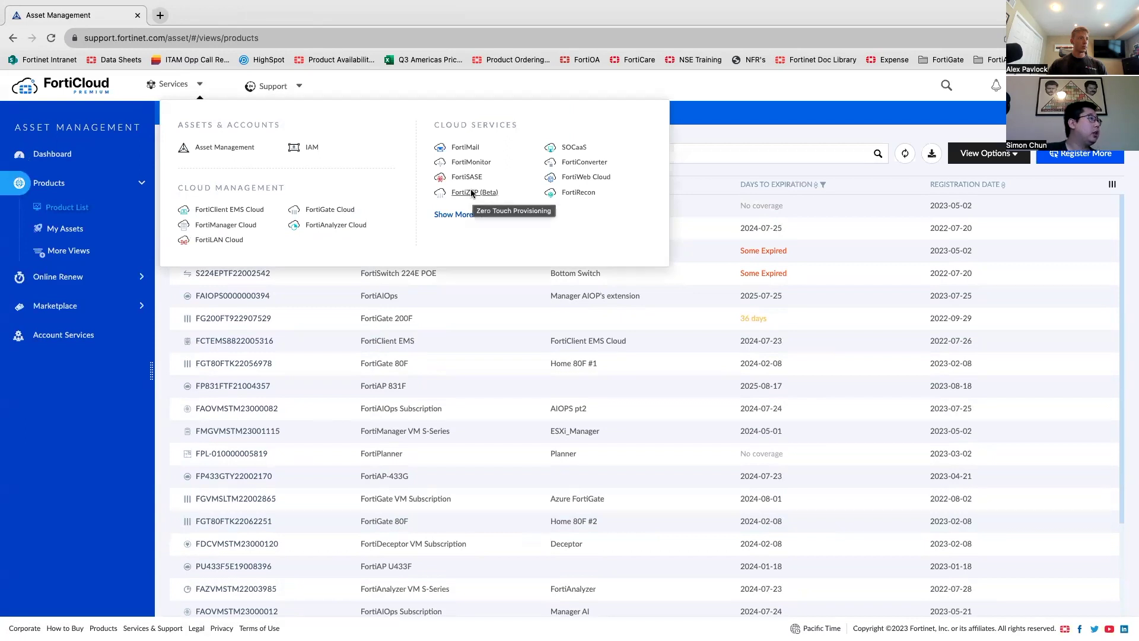
pyautogui.click(471, 193)
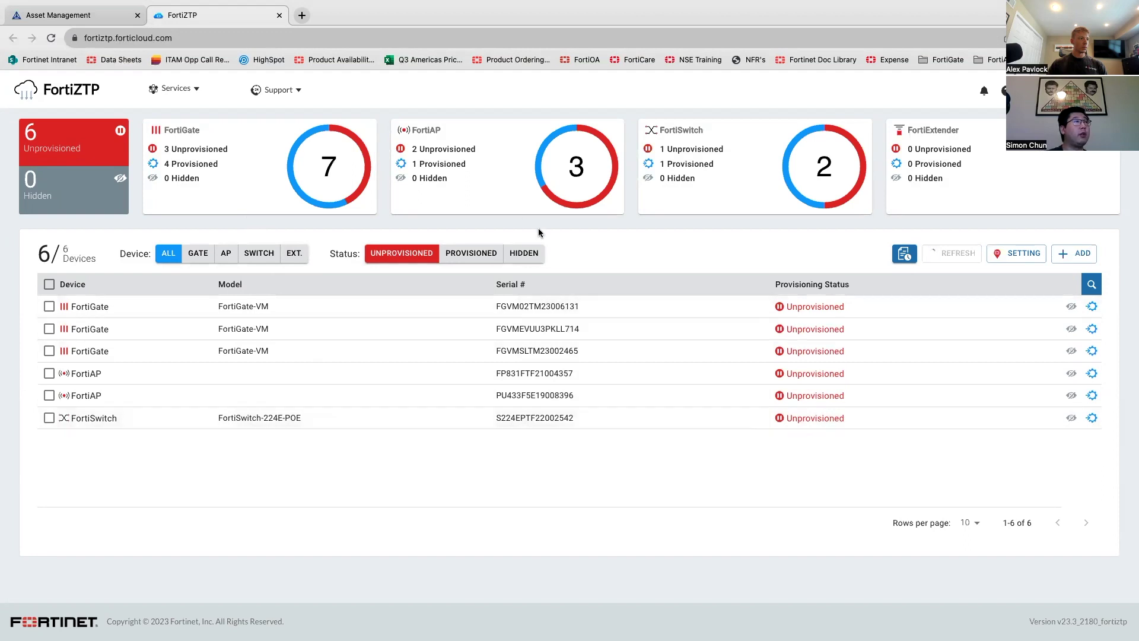
# Step: Check the HIDDEN filter, then switch back to the UNPROVISIONED device list
pyautogui.click(522, 255)
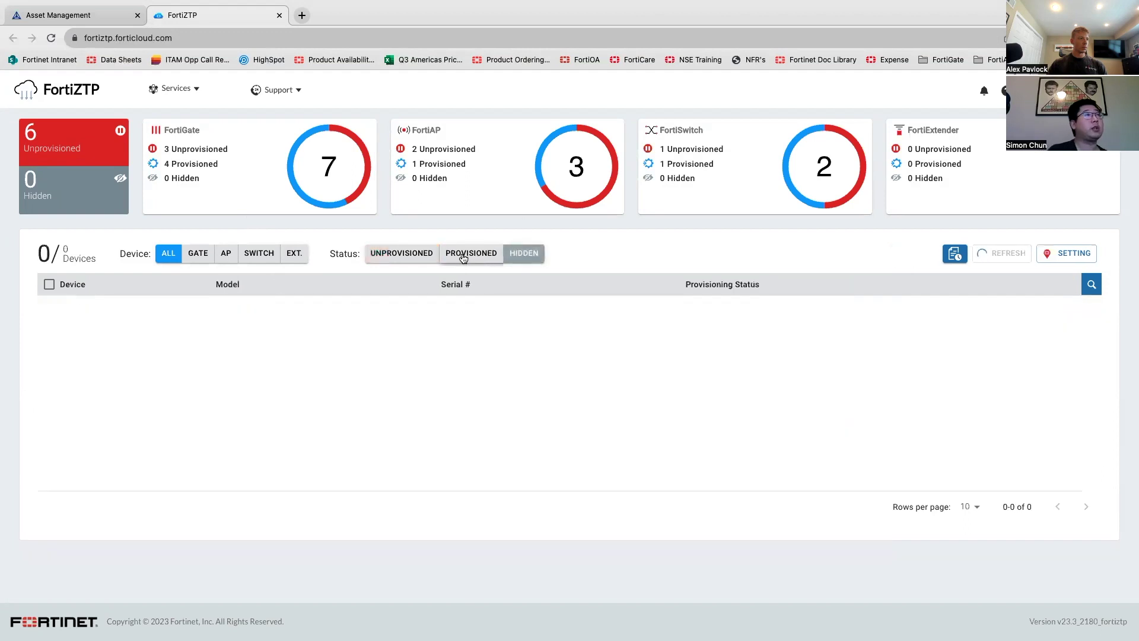
pyautogui.click(422, 260)
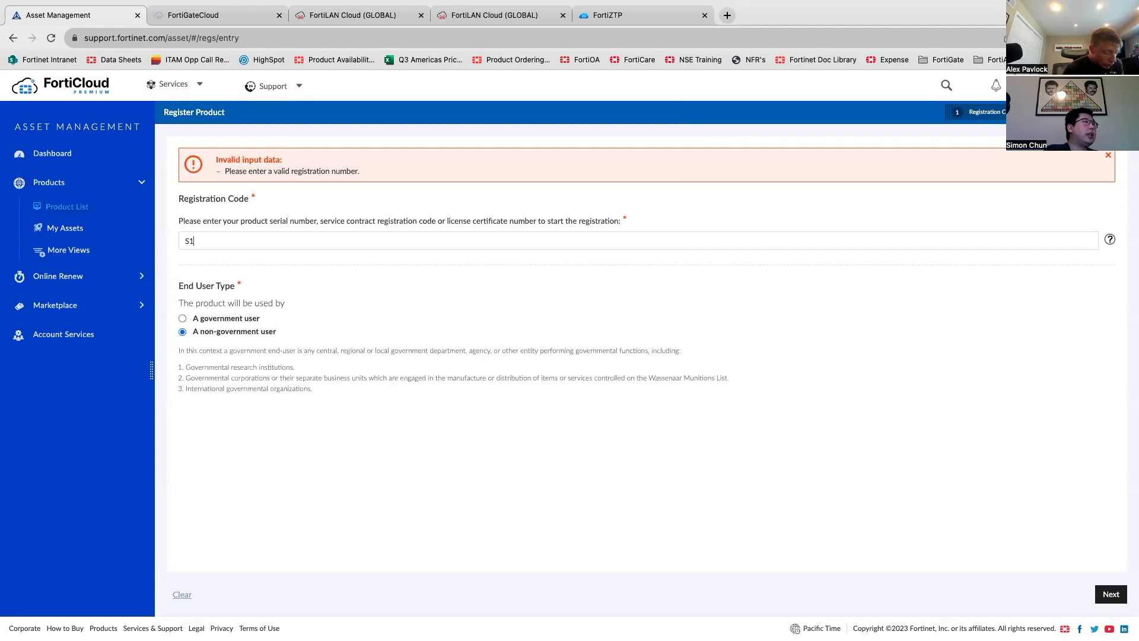
# Step: Enter the FortiSwitch 108F serial as the registration code and submit it
pyautogui.write('0')
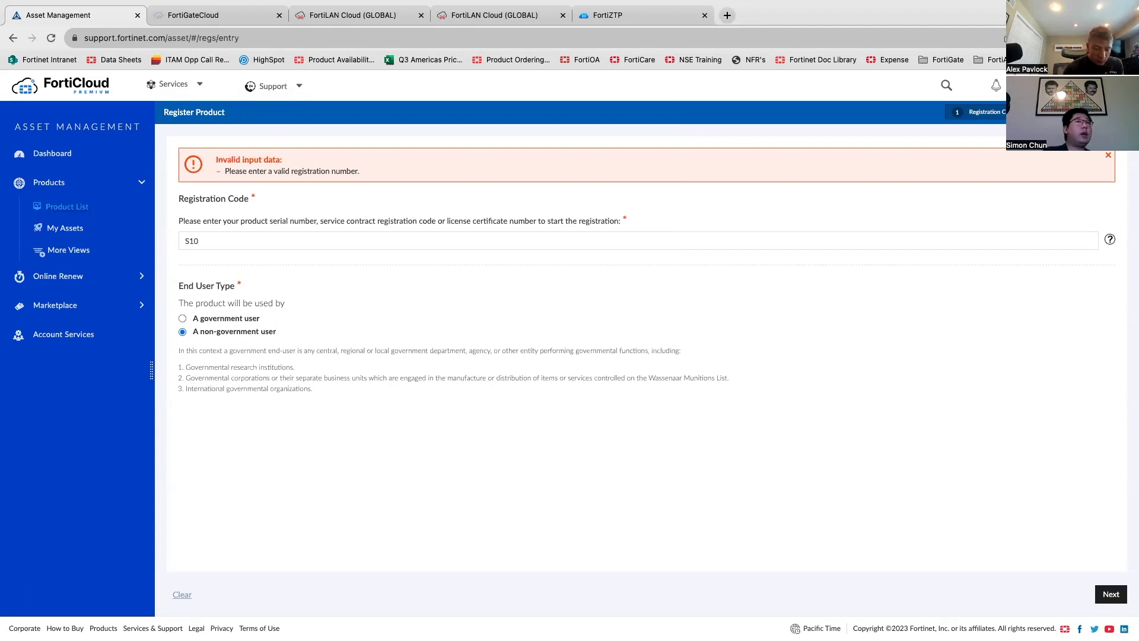
pyautogui.write('8FNTV2102')
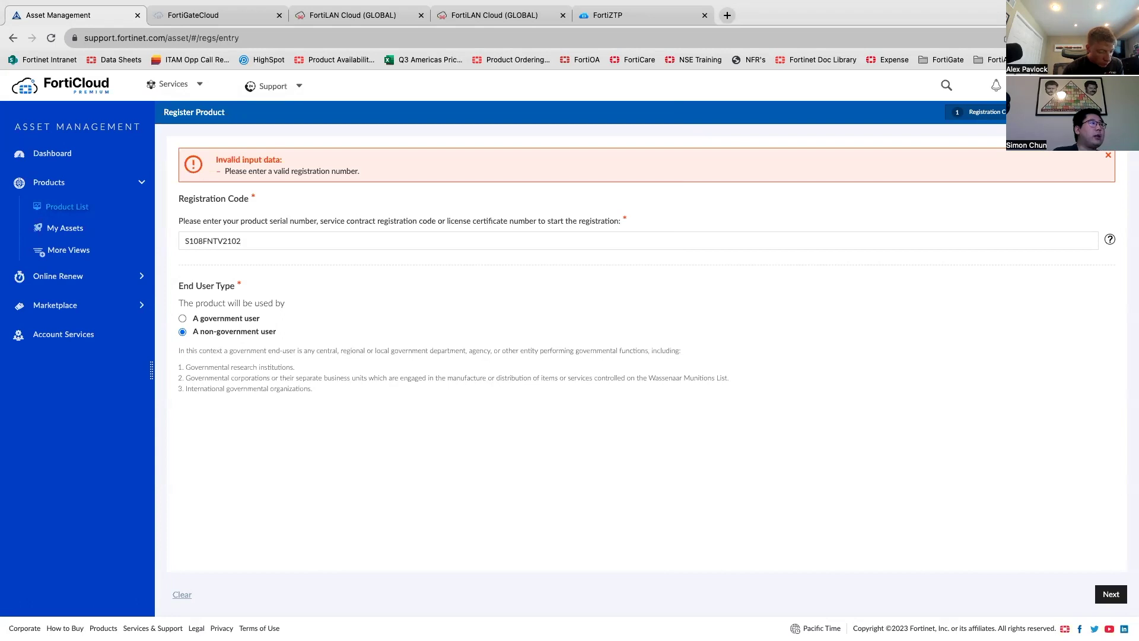
pyautogui.write('78')
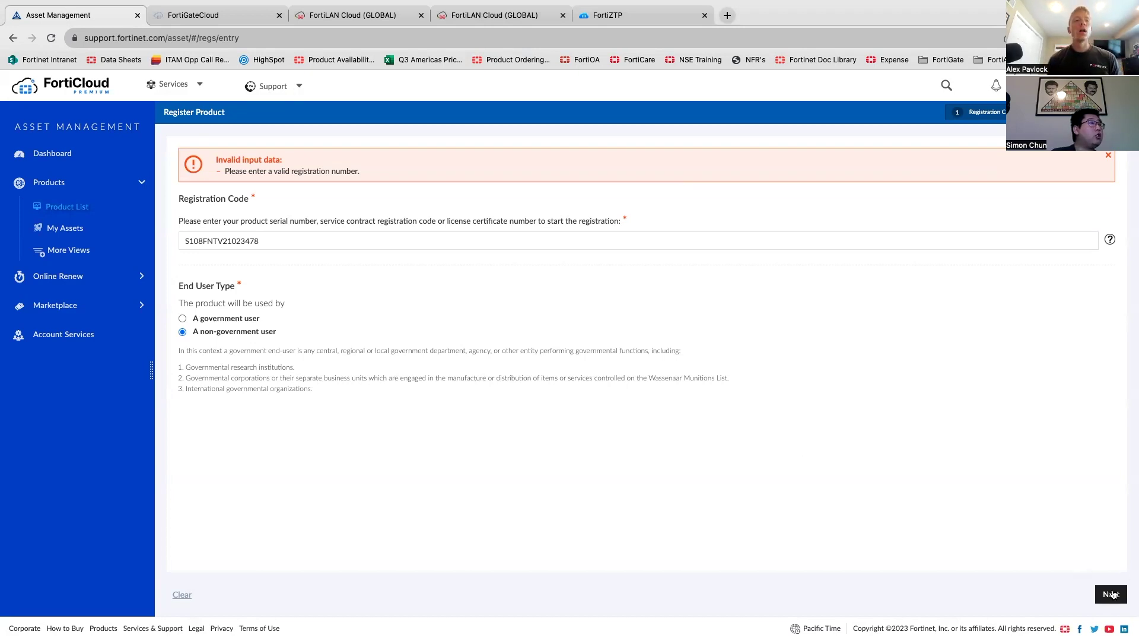
pyautogui.click(1112, 595)
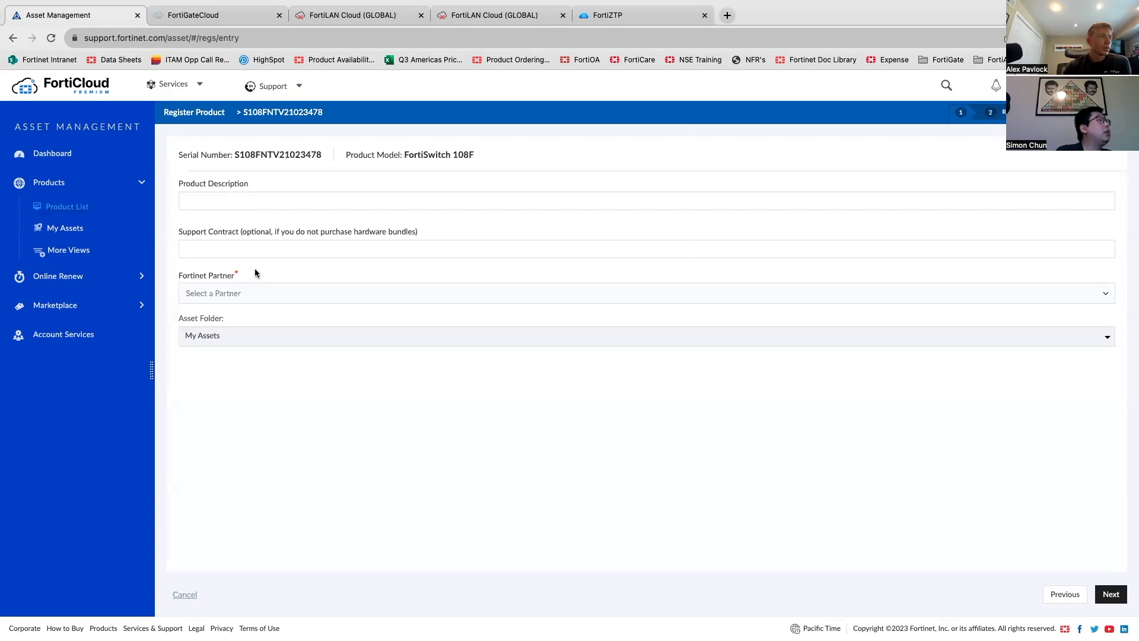
# Step: Set Fortinet Partner to Unknown and paste the support contract code
pyautogui.click(259, 291)
pyautogui.click(234, 336)
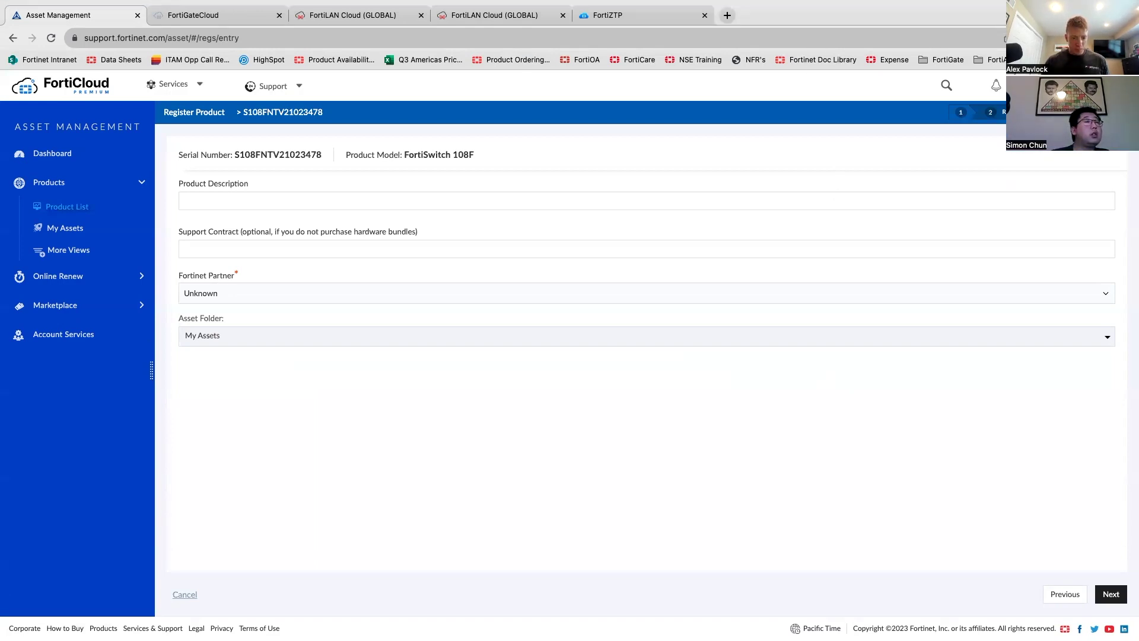
pyautogui.click(245, 247)
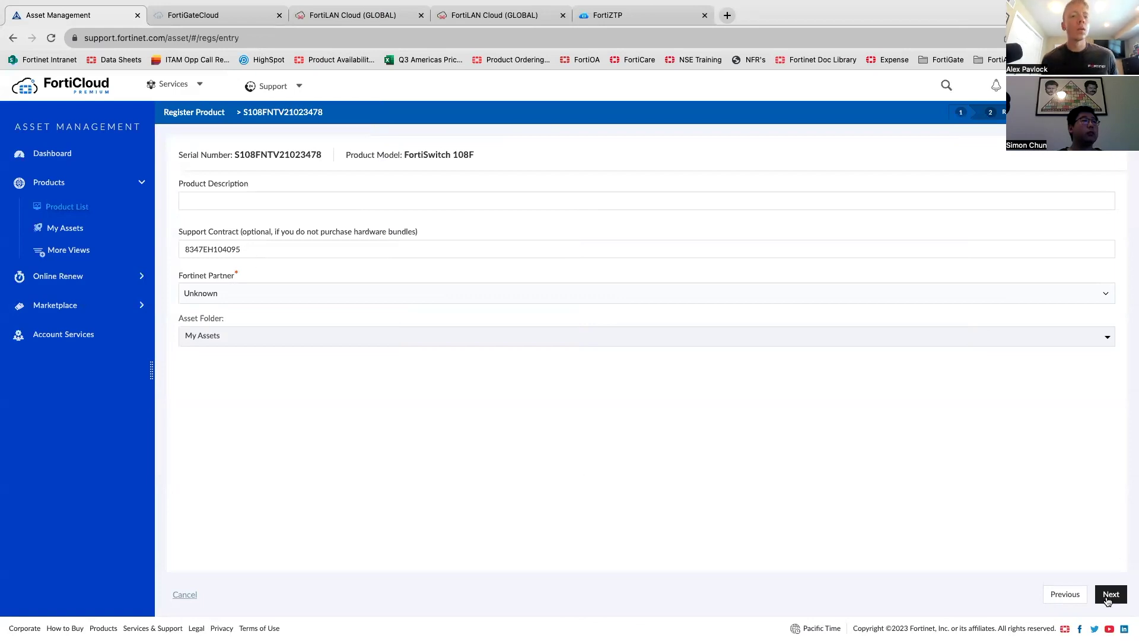
# Step: Accept the contract terms, confirm the registration, and return to Asset Management
pyautogui.click(1109, 594)
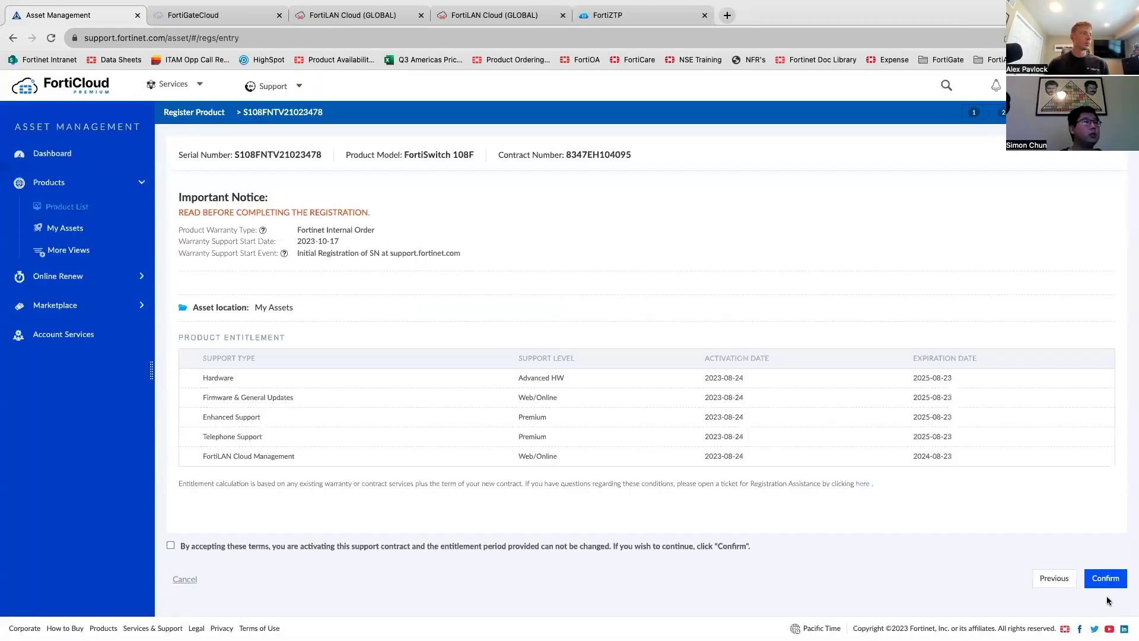
pyautogui.click(218, 545)
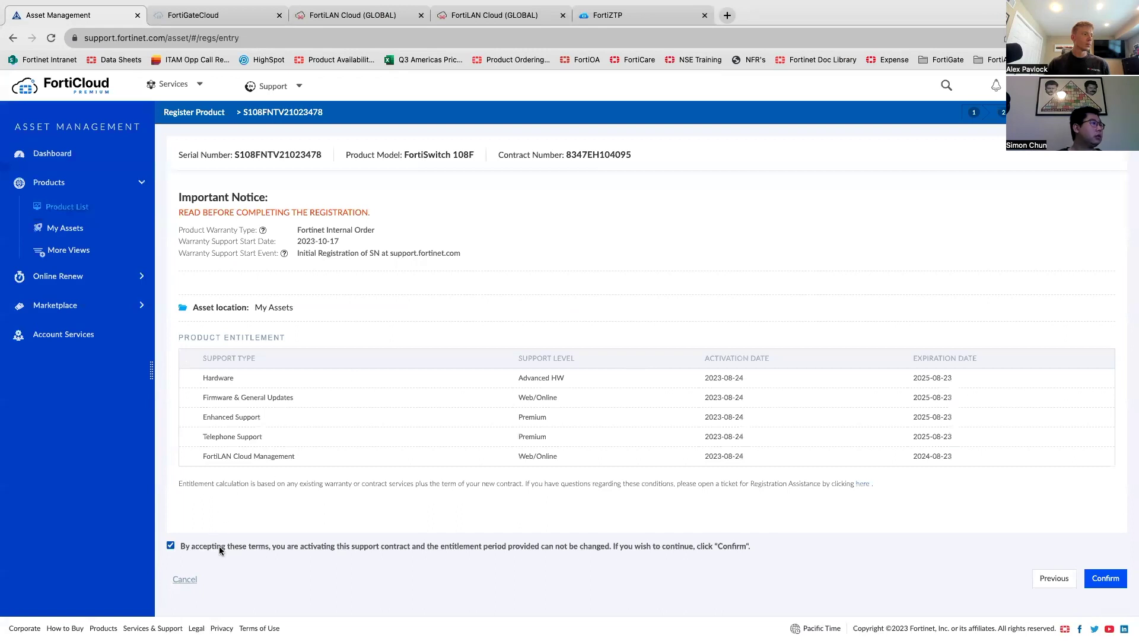
pyautogui.click(1106, 578)
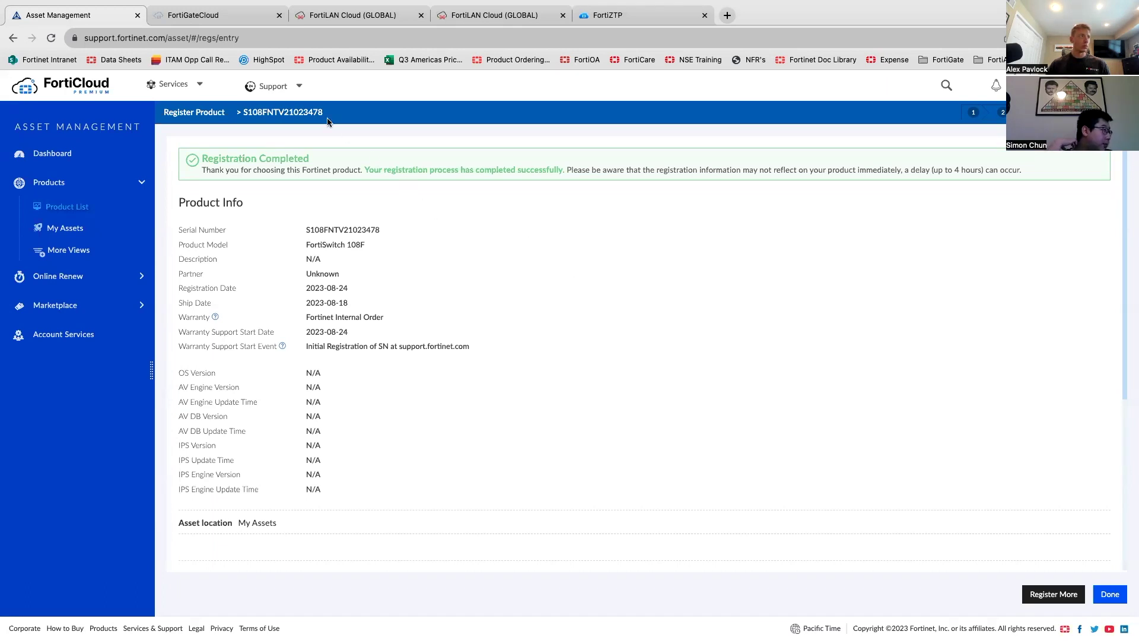
pyautogui.click(198, 88)
pyautogui.click(209, 151)
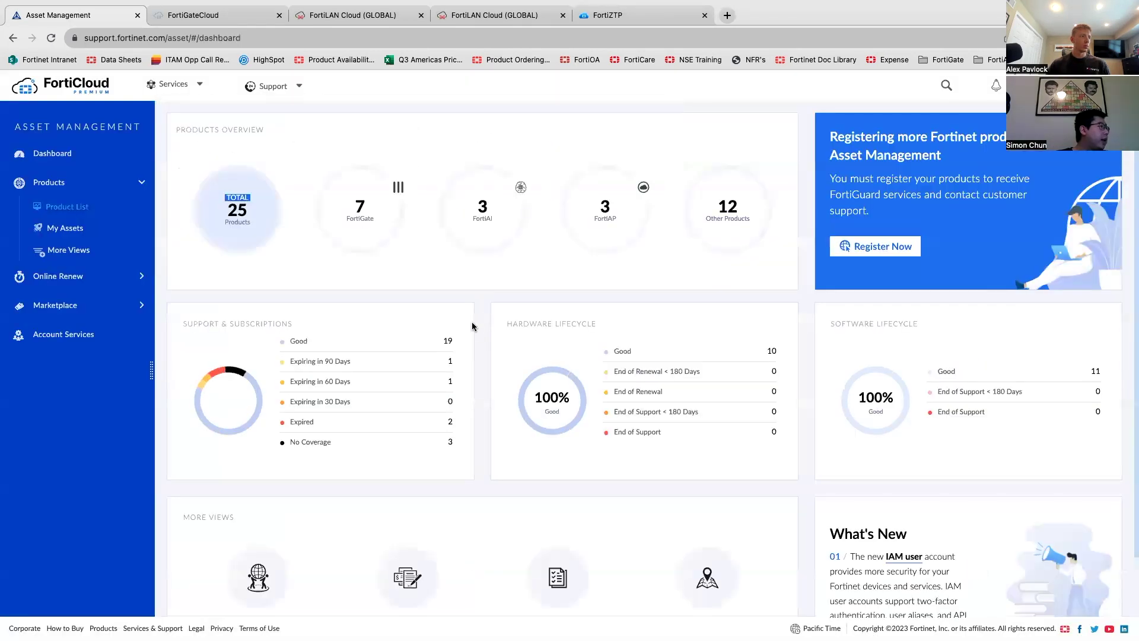
# Step: Check the 25-product list and My Assets for the new FortiSwitch 108F
pyautogui.click(261, 204)
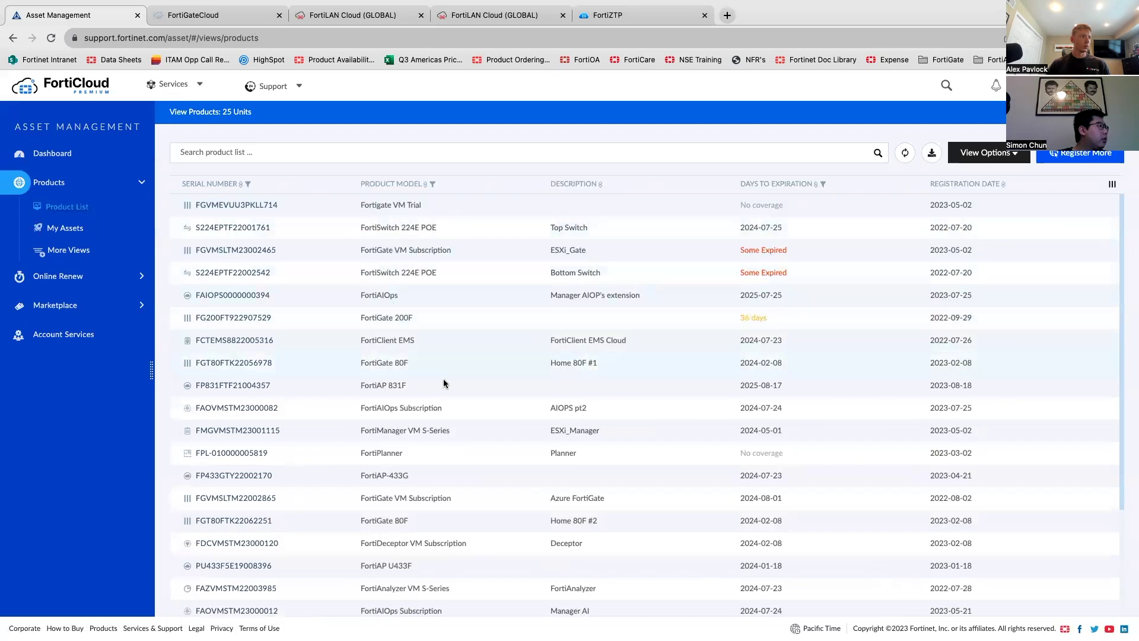
pyautogui.scroll(-5, 478, 579)
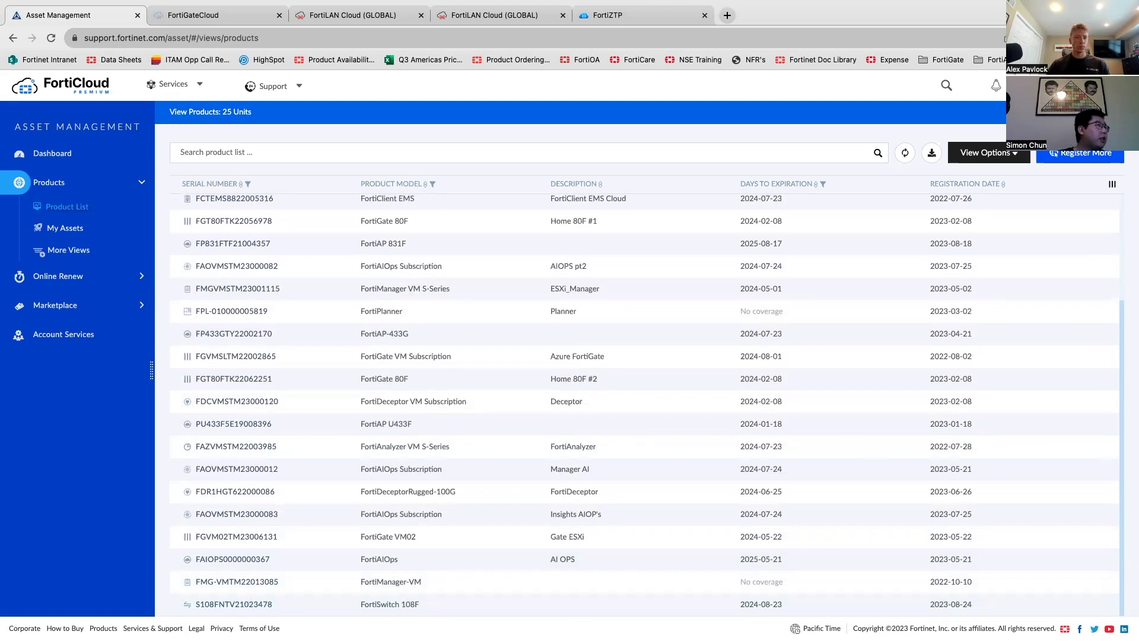
pyautogui.click(71, 234)
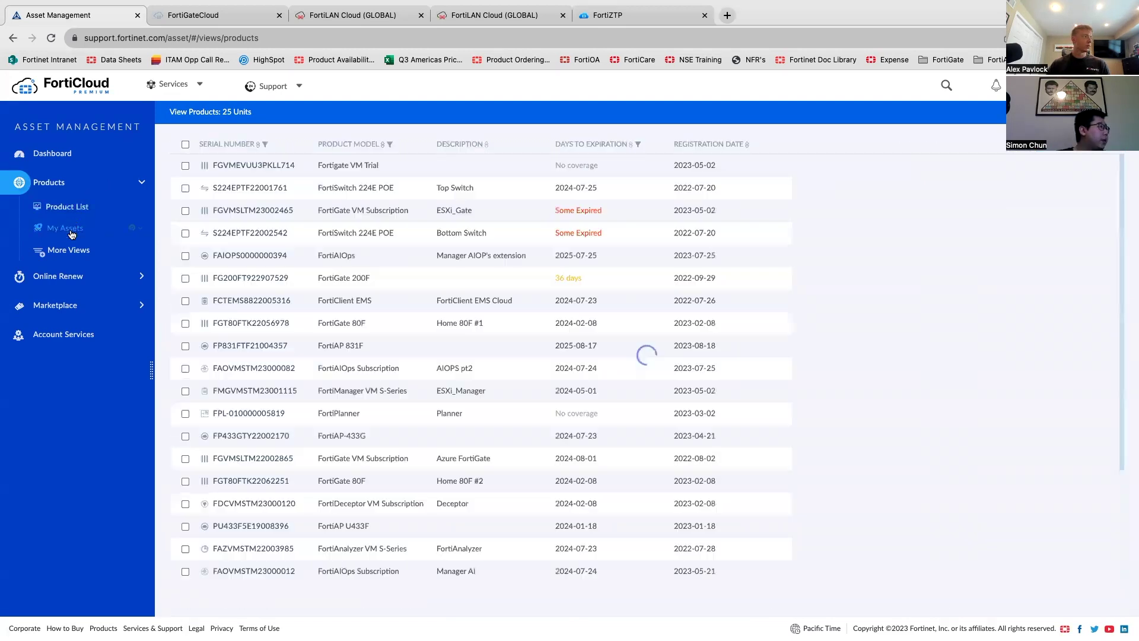
pyautogui.scroll(-5, 315, 378)
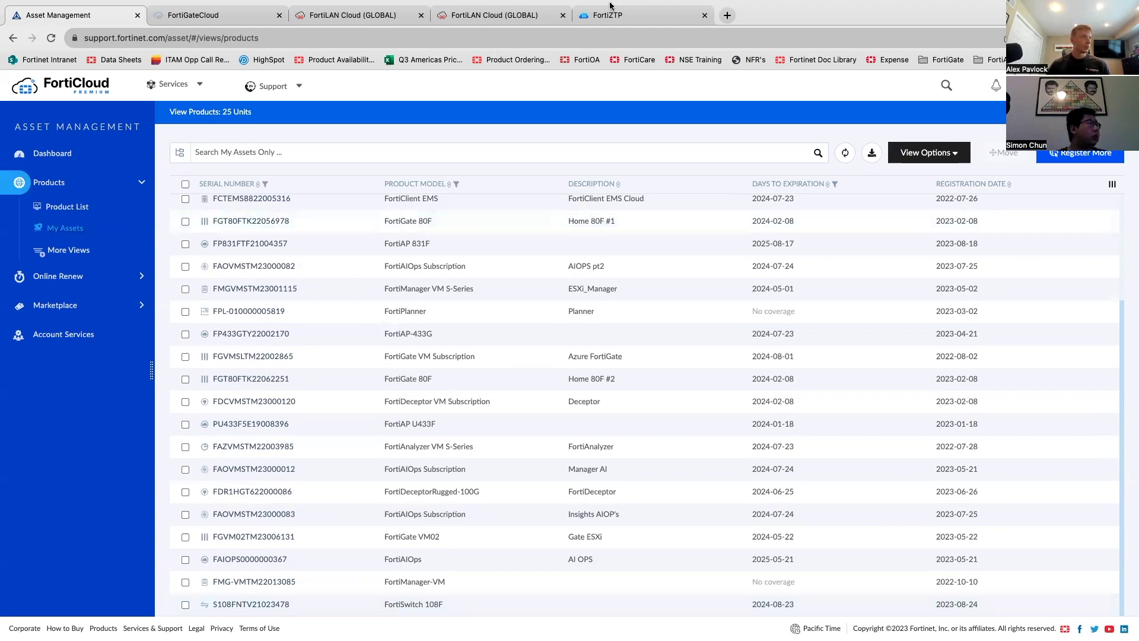
# Step: Close the FortiZTP, both FortiLAN Cloud, and FortiGateCloud tabs
pyautogui.click(706, 15)
pyautogui.click(563, 15)
pyautogui.click(421, 15)
pyautogui.click(280, 15)
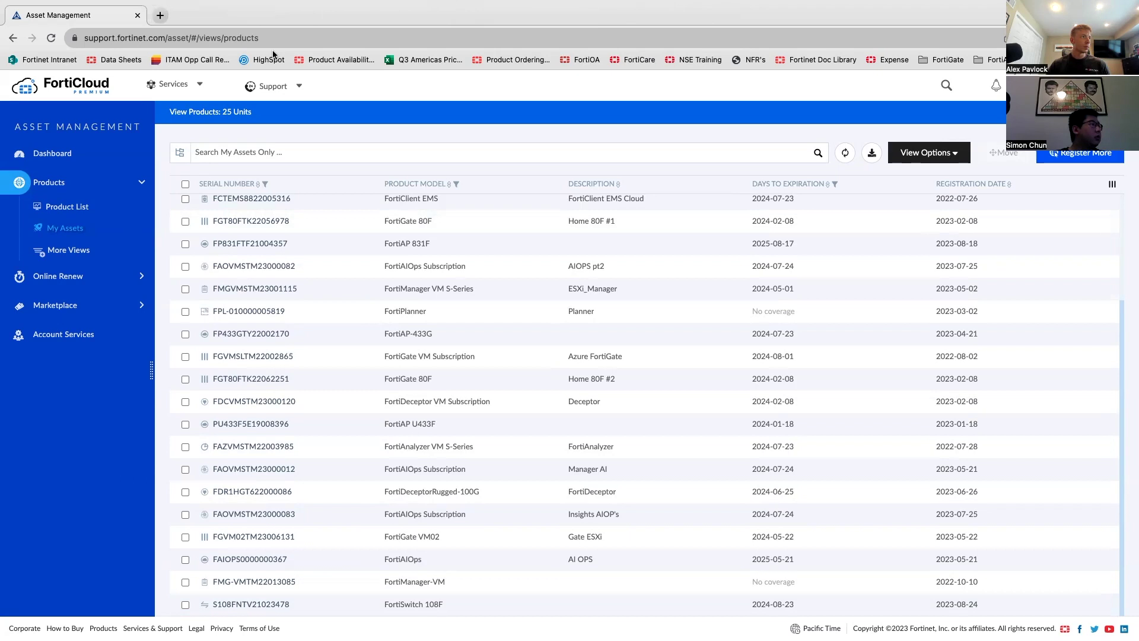
# Step: Launch FortiZTP (Beta) from Services in a new tab
pyautogui.moveTo(280, 89)
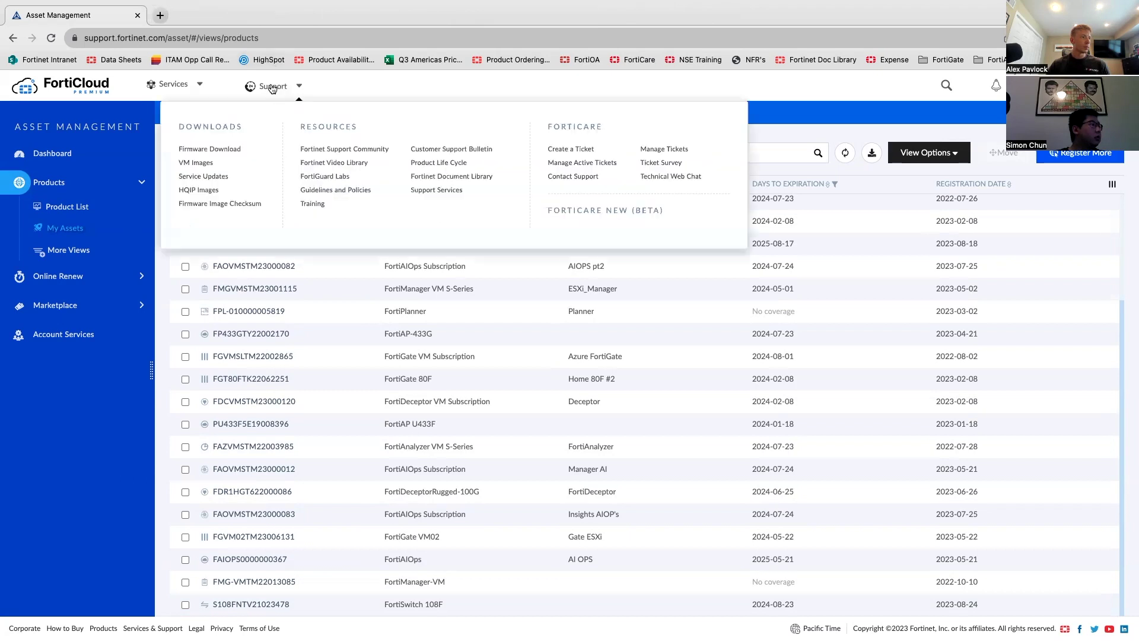
pyautogui.moveTo(196, 88)
pyautogui.click(456, 192)
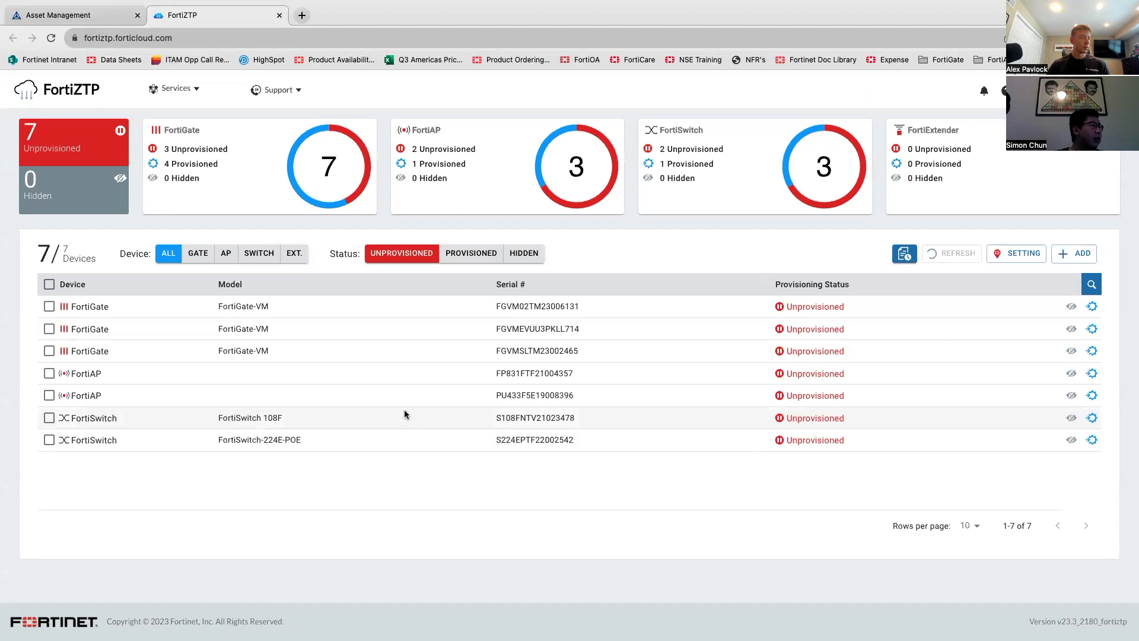
# Step: Toggle the FortiSwitch 108F selection, then view Provisioning Targets and cancel without changes
pyautogui.click(49, 419)
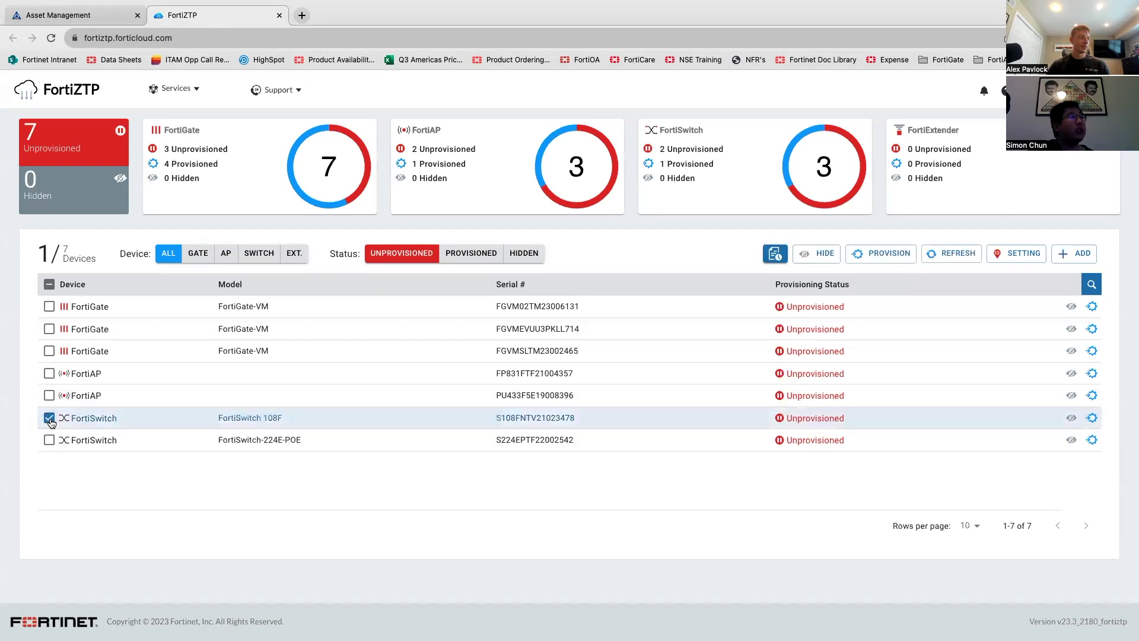
pyautogui.click(49, 419)
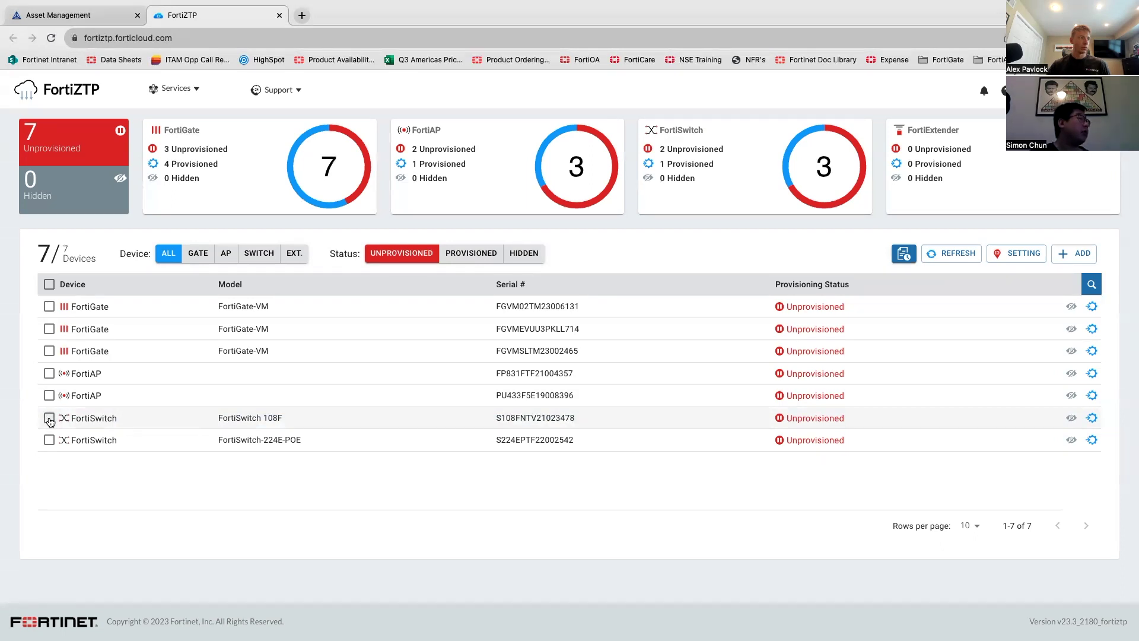
pyautogui.click(50, 419)
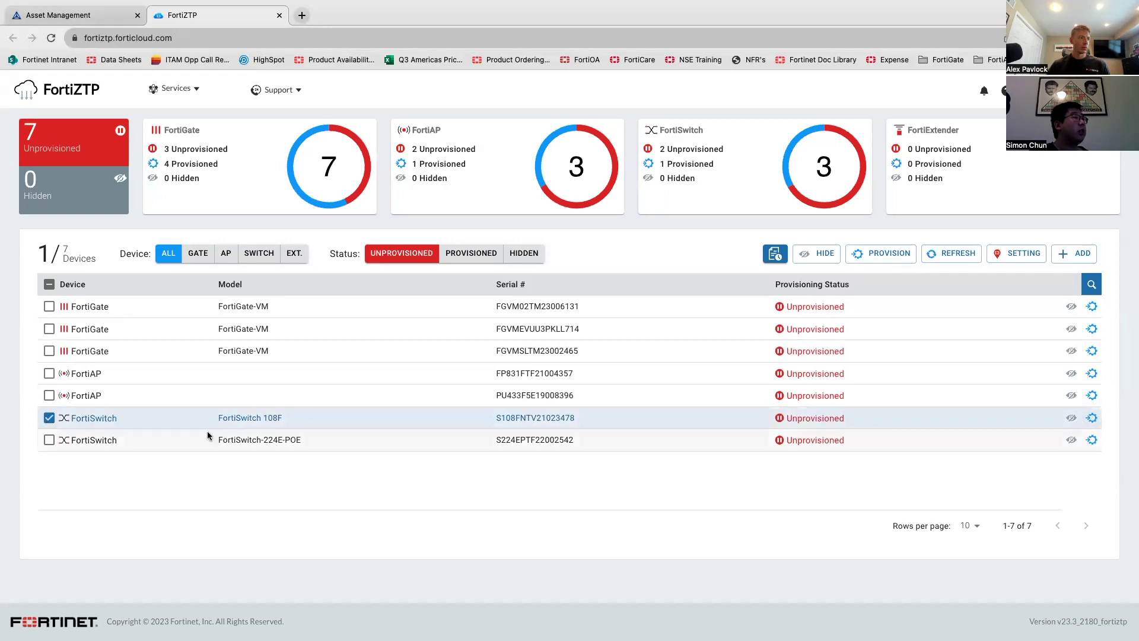
pyautogui.click(50, 417)
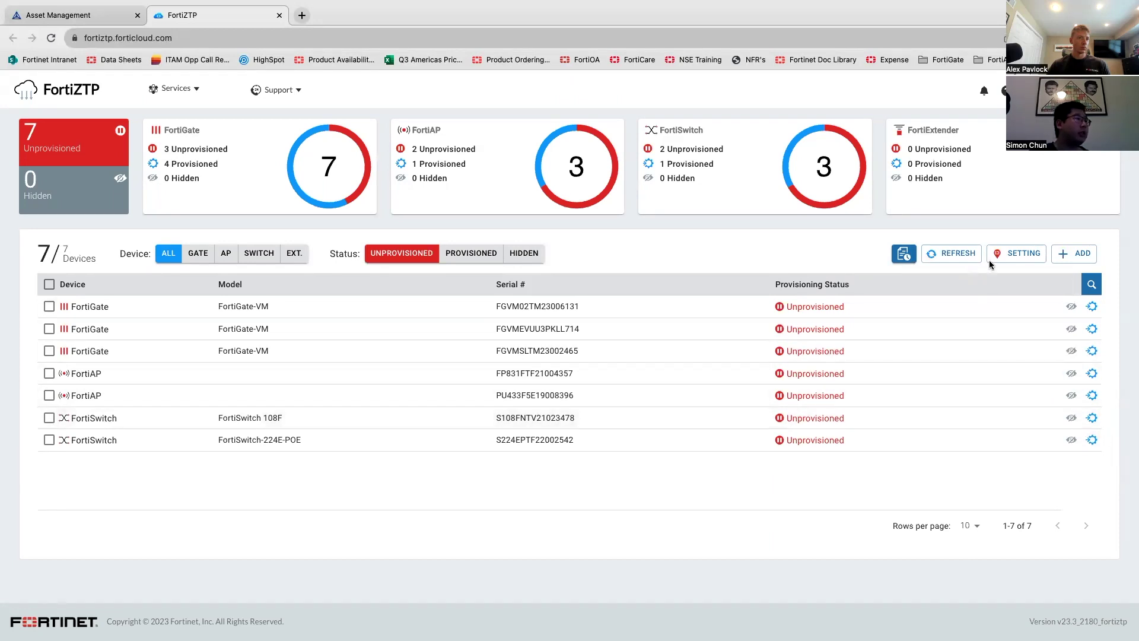
pyautogui.click(1013, 253)
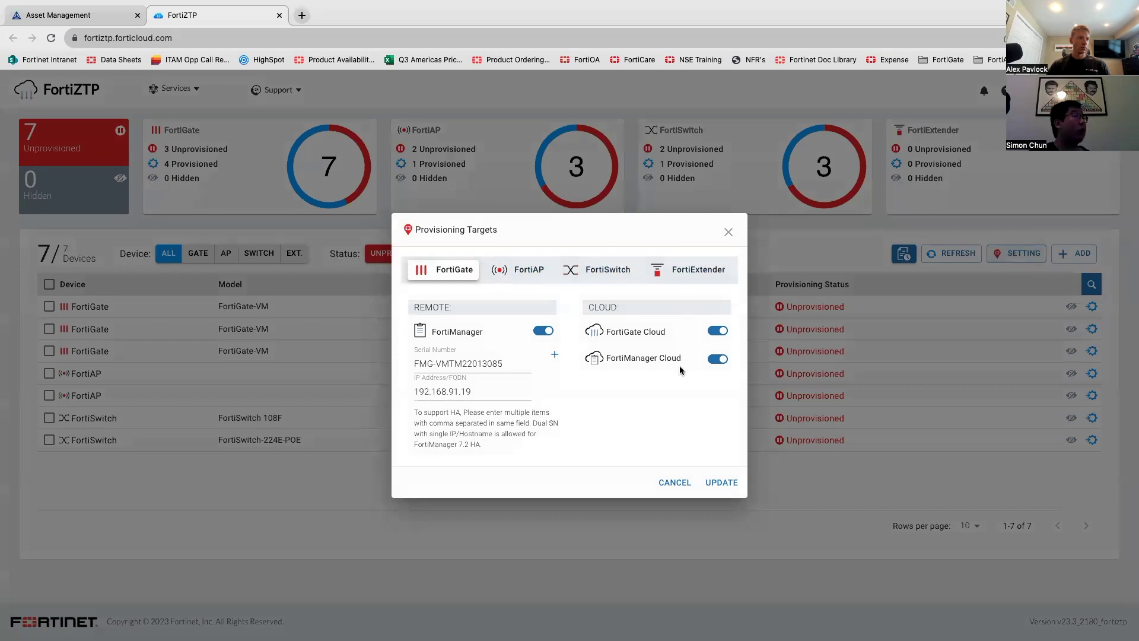
pyautogui.click(675, 483)
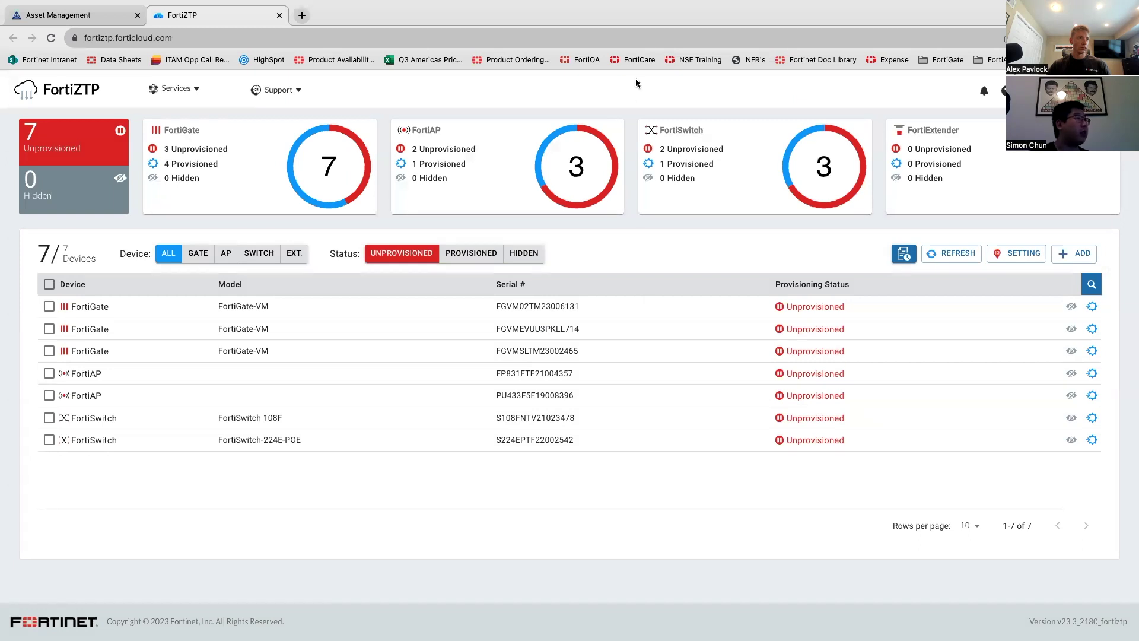
# Step: Close the FortiZTP browser tab
pyautogui.moveTo(672, 2)
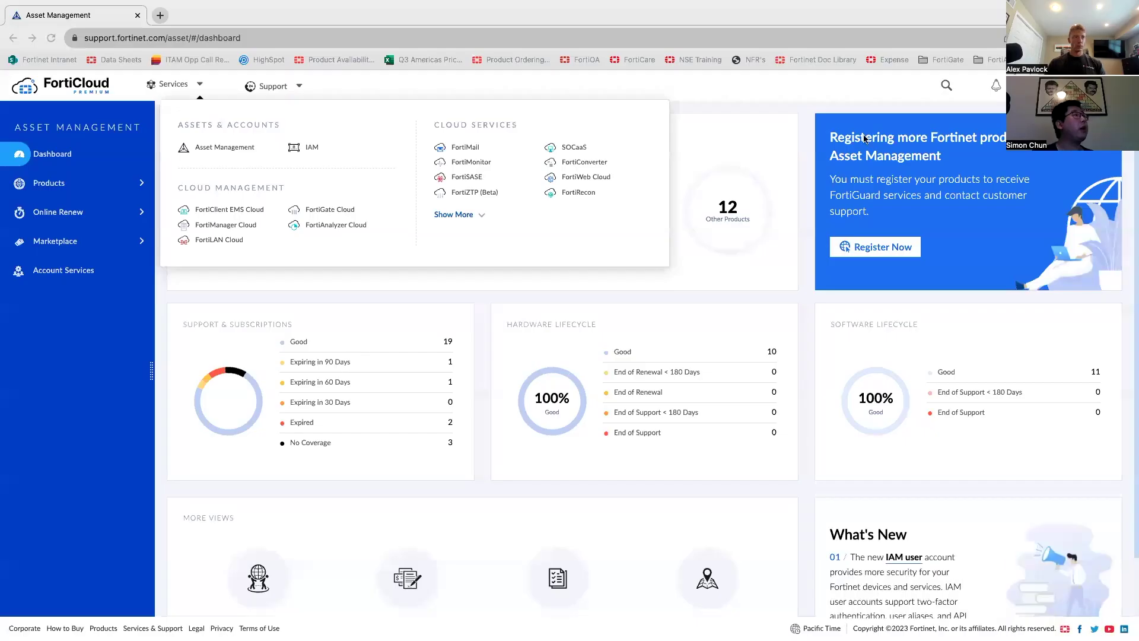
# Step: Reload the Asset Management dashboard and dismiss the Services menu
pyautogui.click(725, 107)
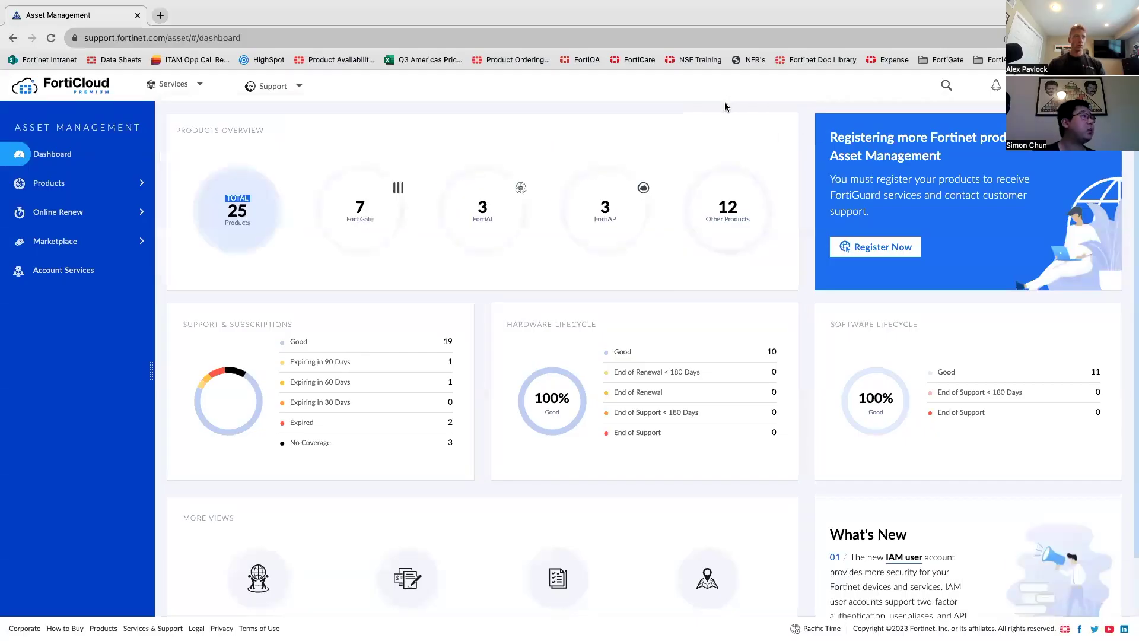
pyautogui.click(200, 87)
pyautogui.click(216, 147)
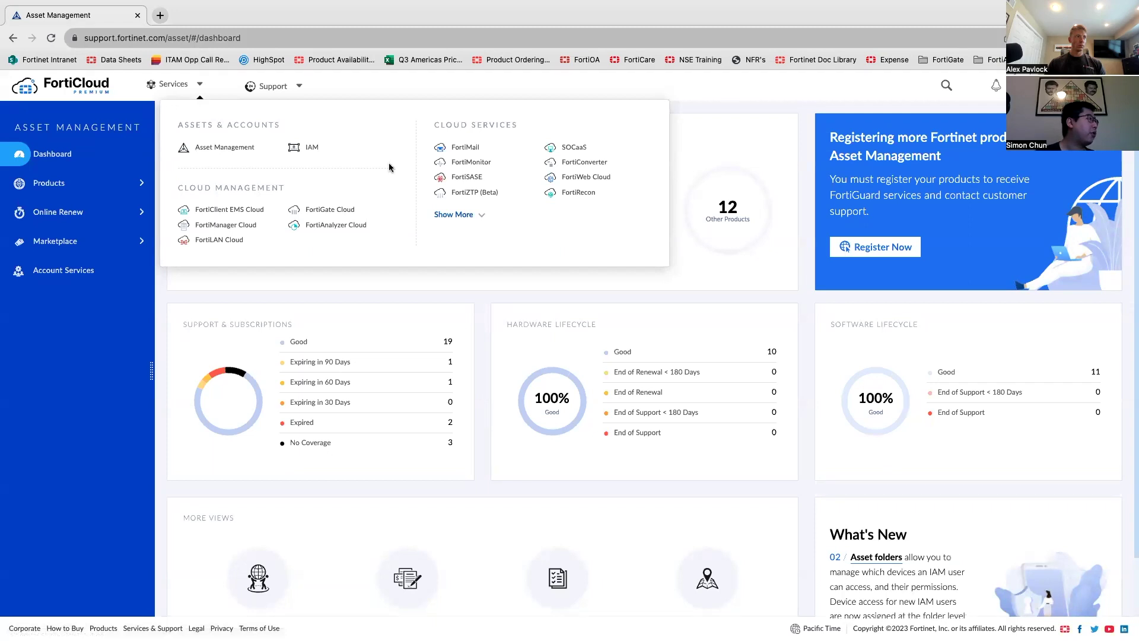
pyautogui.doubleClick(806, 153)
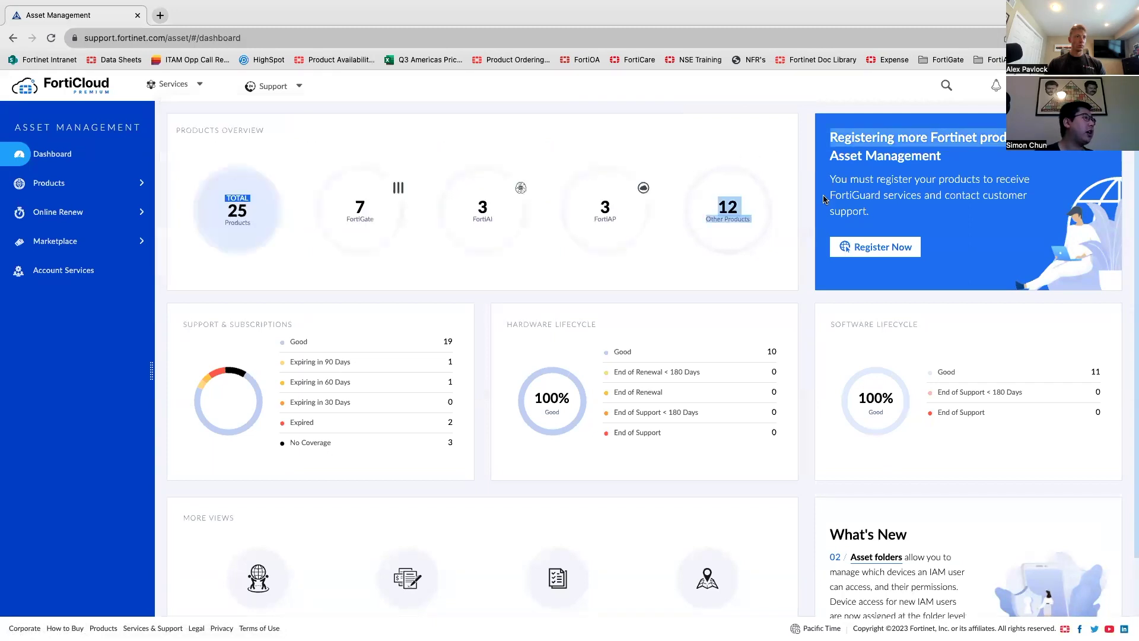
# Step: Open the Register Product form, then open FortiGate Cloud in a new tab
pyautogui.click(877, 250)
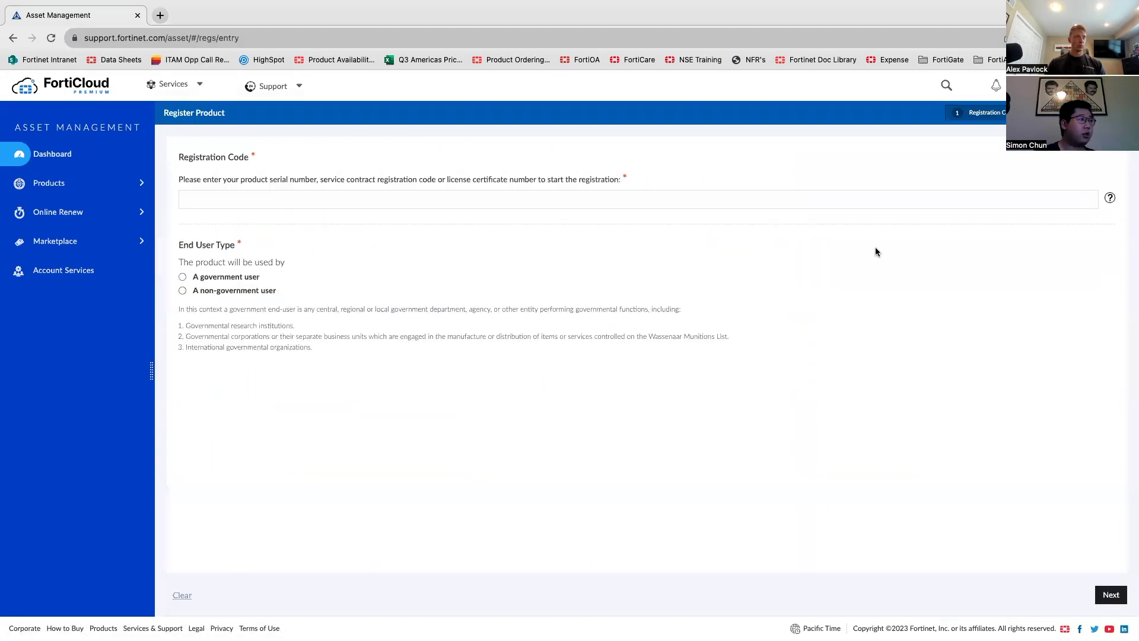
pyautogui.click(255, 200)
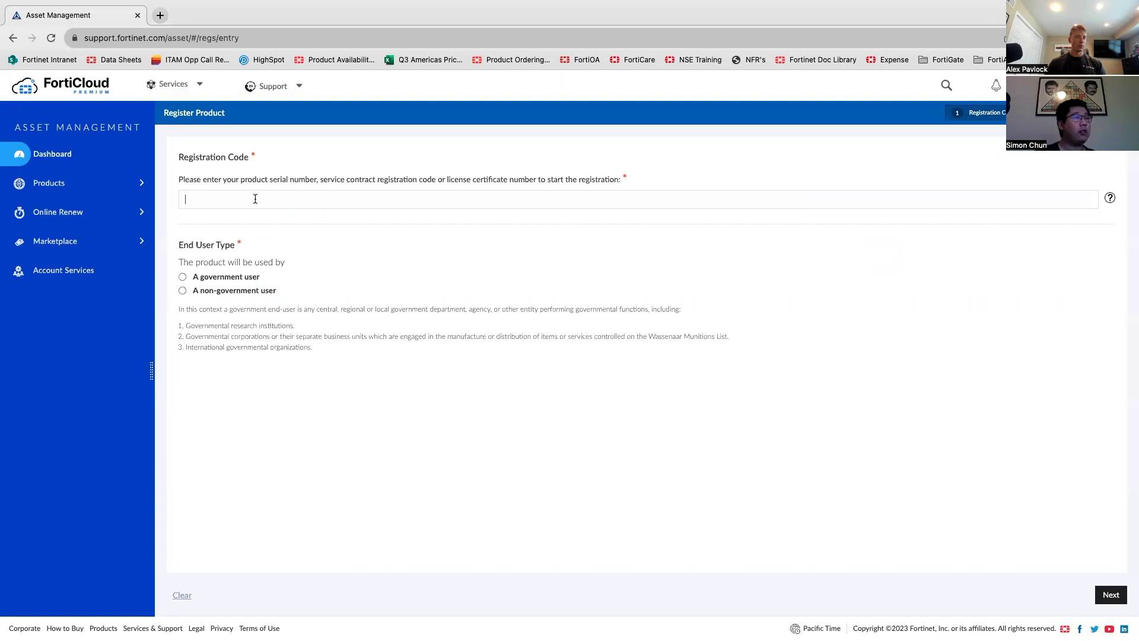
pyautogui.click(162, 84)
pyautogui.click(314, 210)
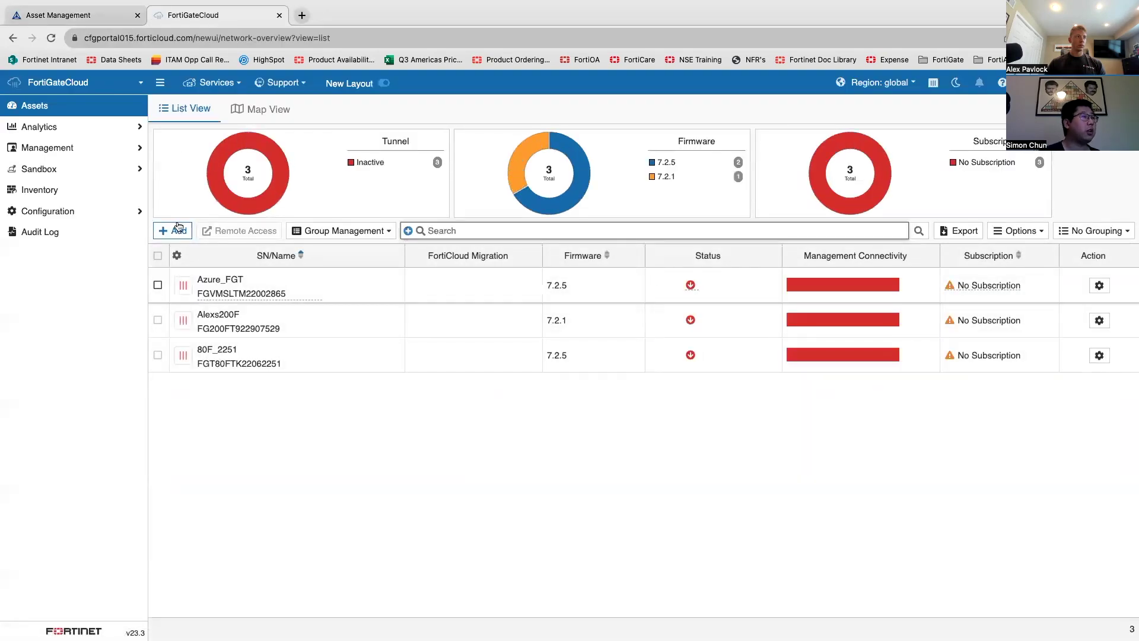
# Step: View FortiGate Cloud's Import FortiCloud or FortiDeploy key form, then go back to Asset Management
pyautogui.click(176, 231)
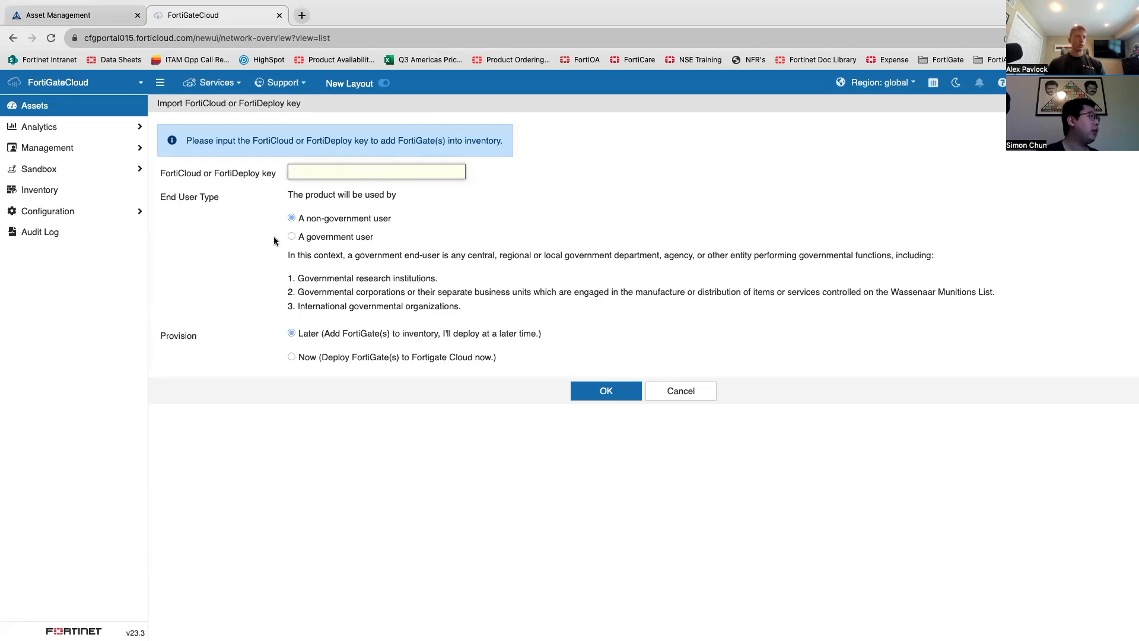
pyautogui.click(78, 16)
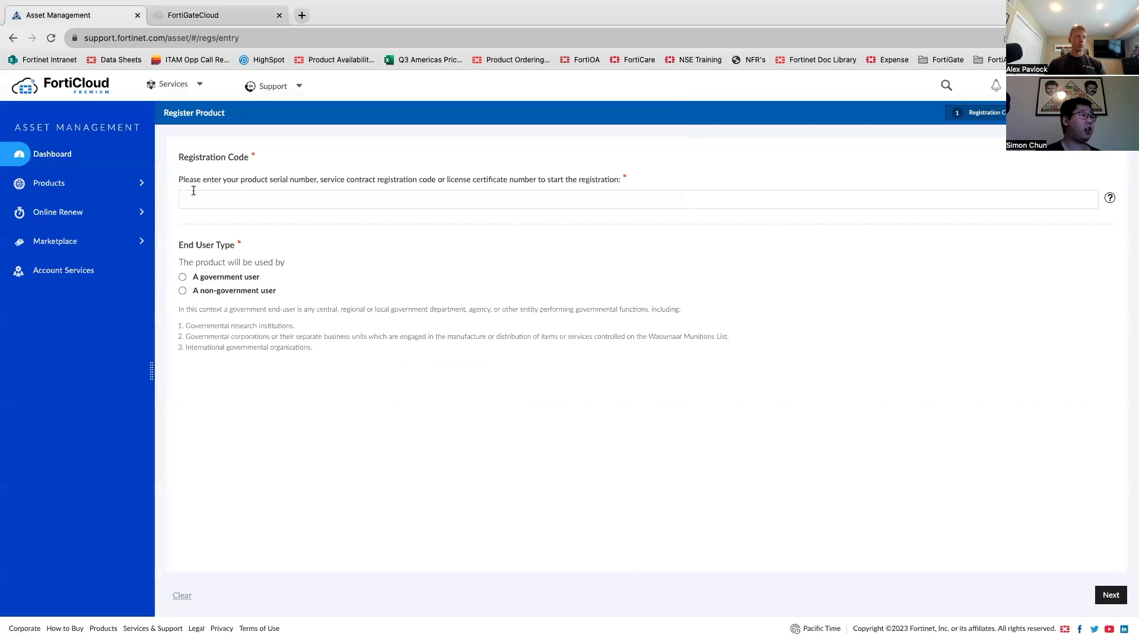
# Step: Open the FortiCloud Services list, close it, and open it again
pyautogui.click(173, 86)
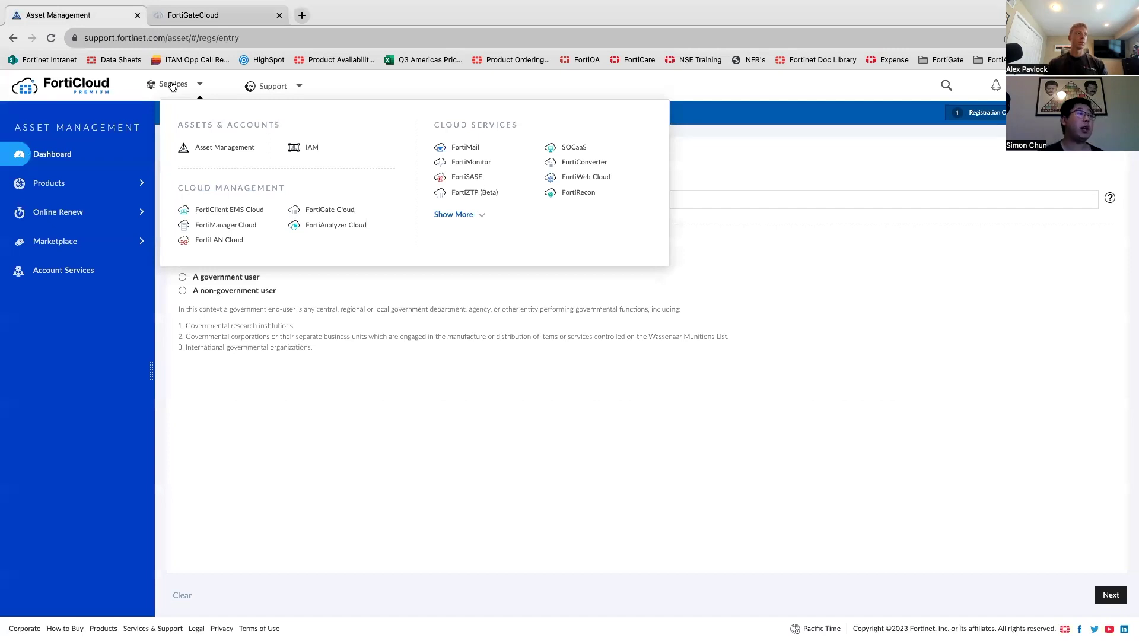
pyautogui.click(173, 86)
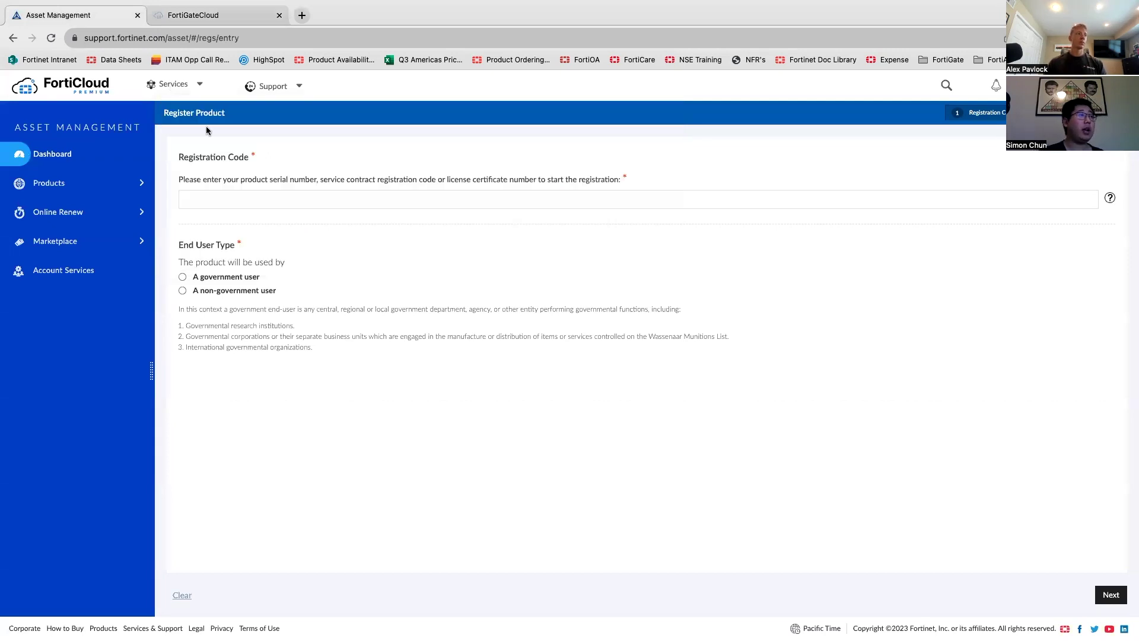
pyautogui.click(174, 90)
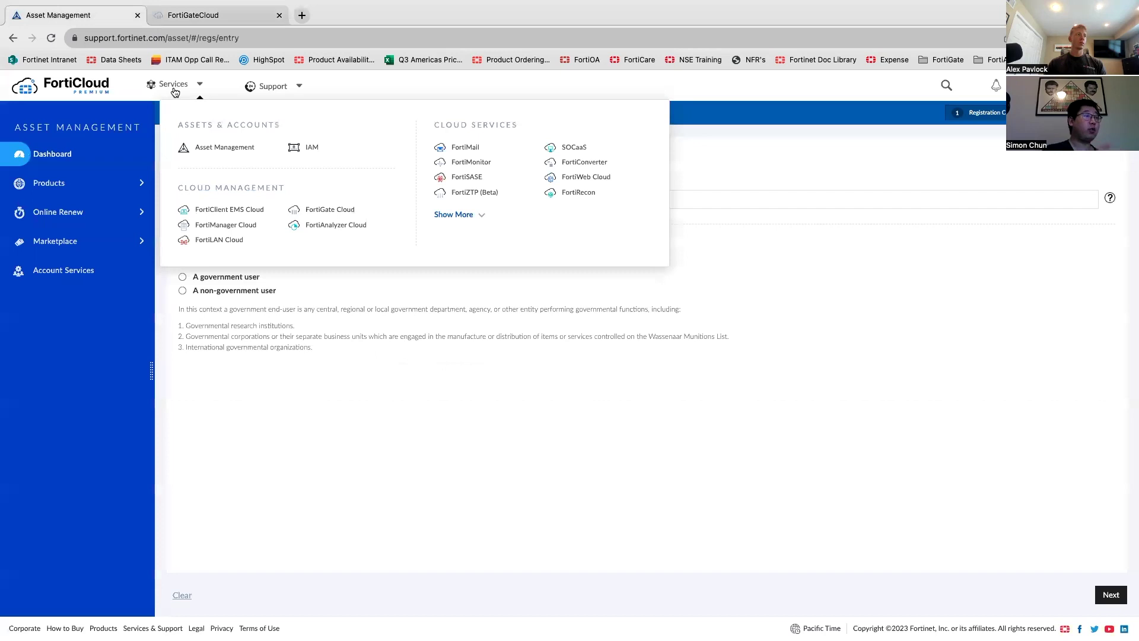
# Step: Open Products > My Assets and locate the FortiSwitch 108F row among the 25 units
pyautogui.click(76, 184)
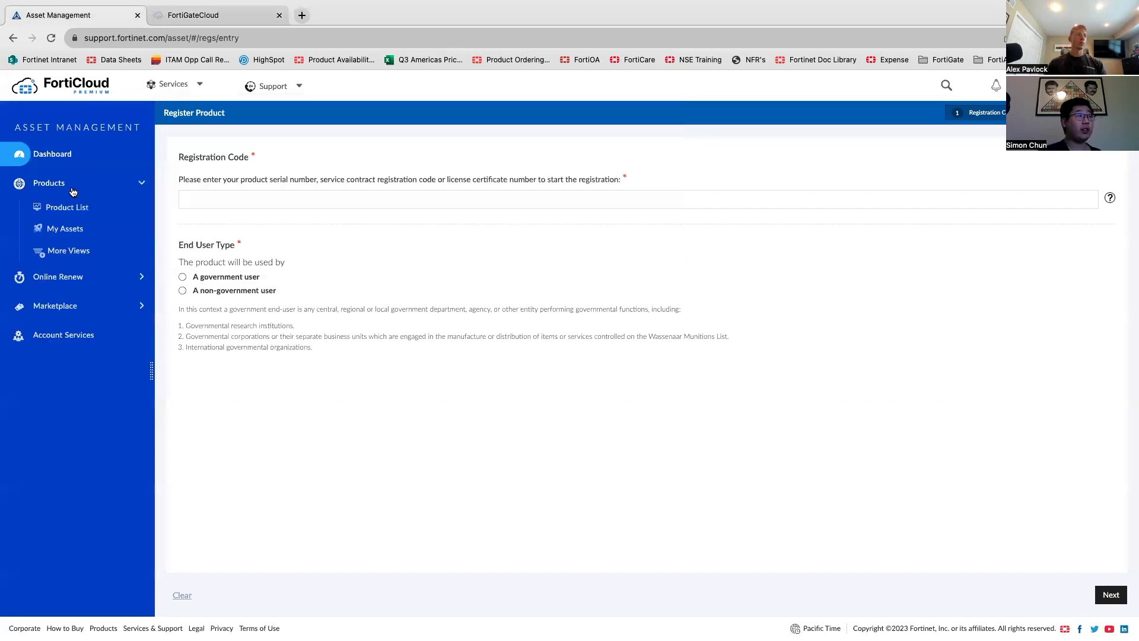
pyautogui.click(69, 231)
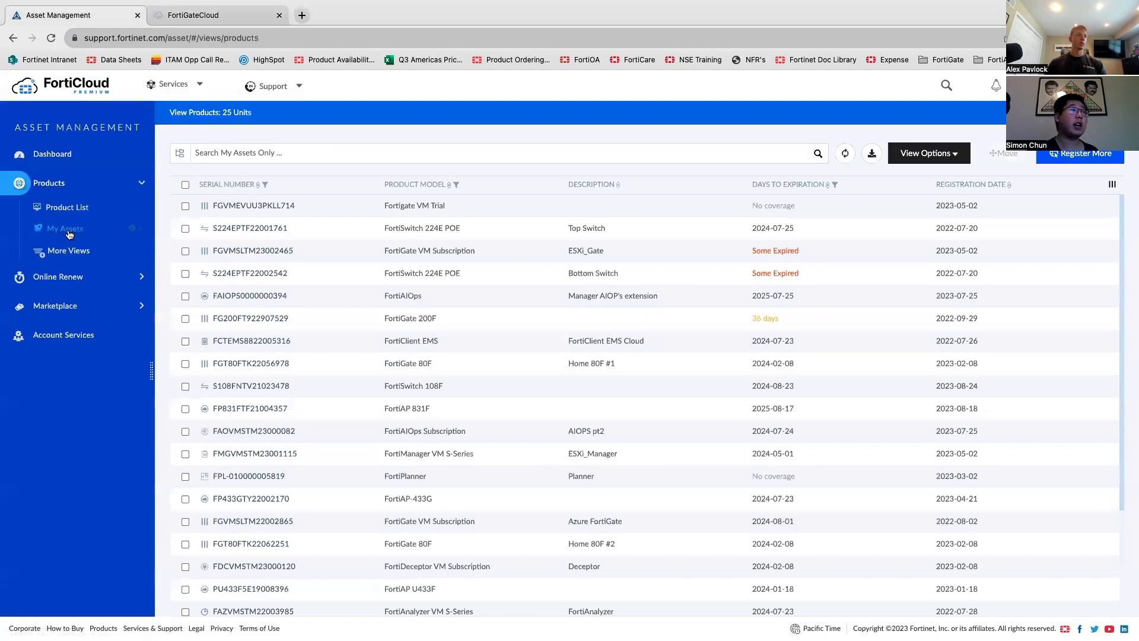
pyautogui.scroll(-3, 420, 304)
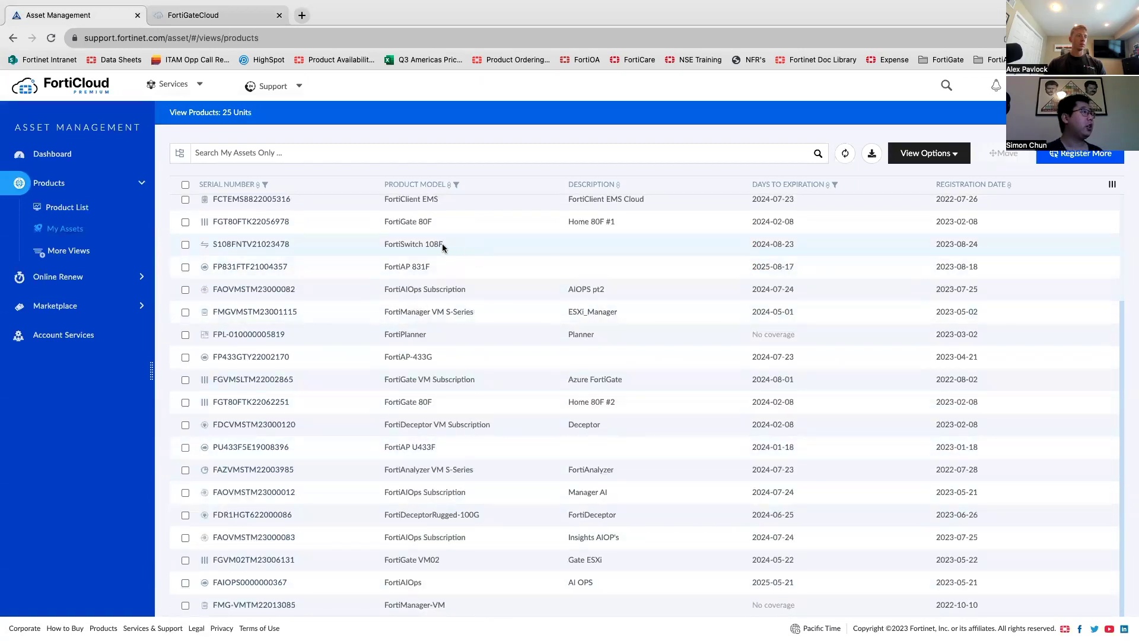
pyautogui.click(369, 250)
pyautogui.scroll(5, 369, 250)
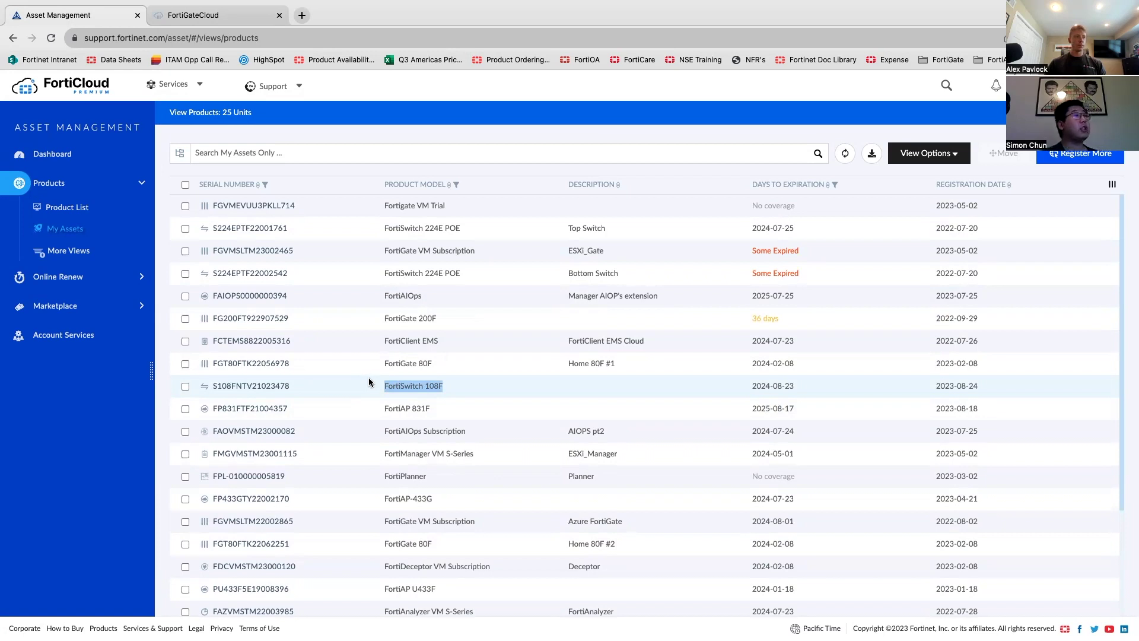
pyautogui.click(369, 382)
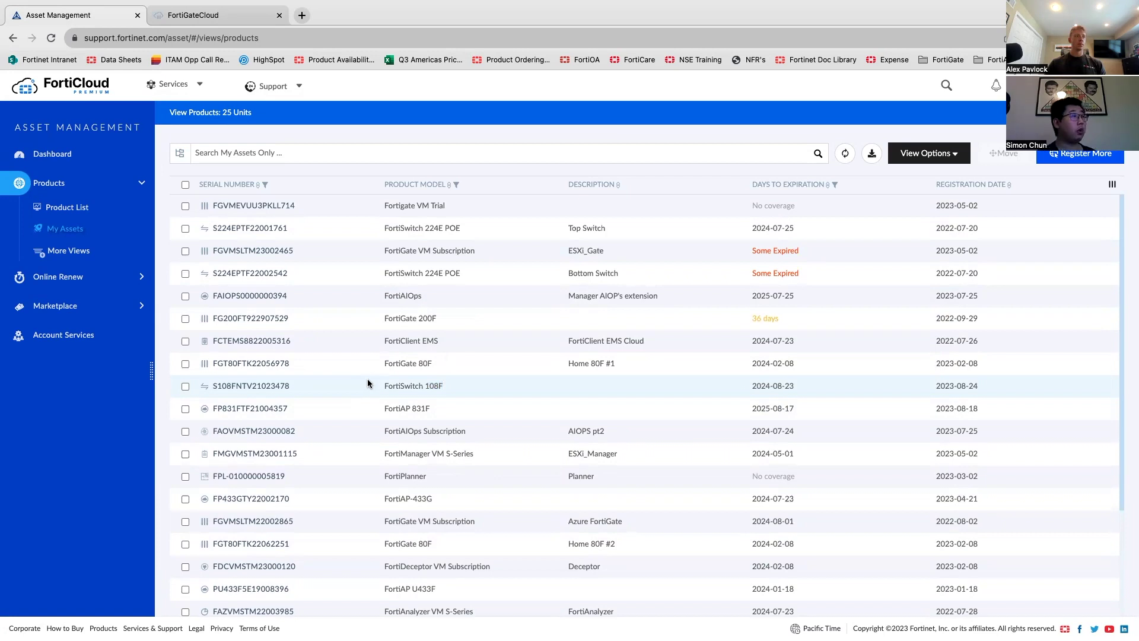
# Step: Launch FortiZTP, select the FortiSwitch 108F row, and open its PROVISION dialog
pyautogui.click(175, 87)
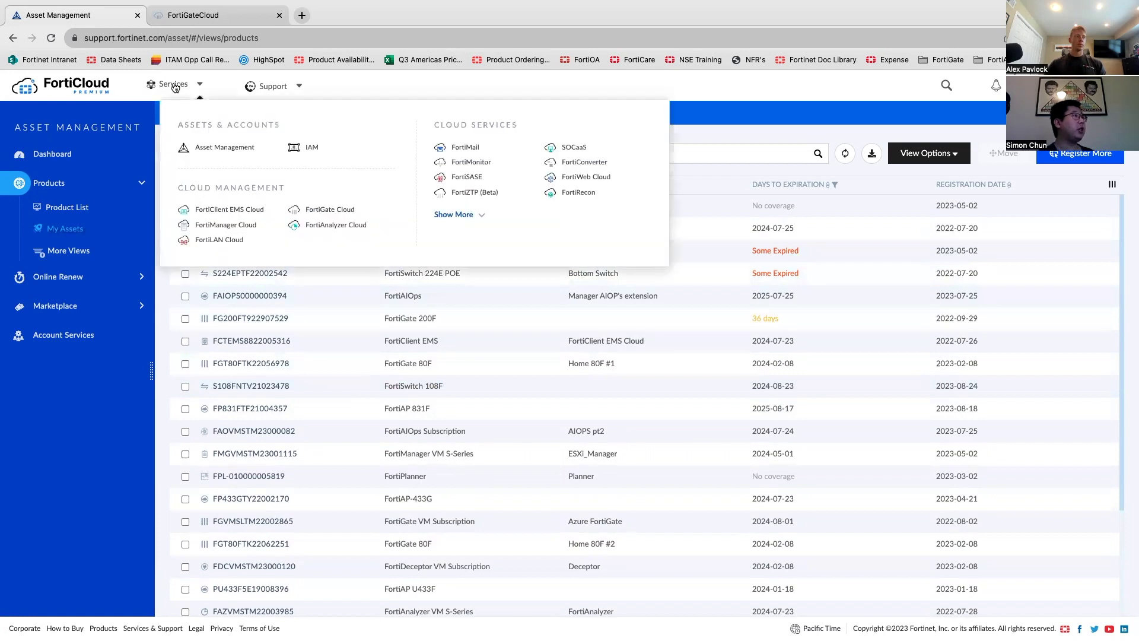
pyautogui.click(478, 195)
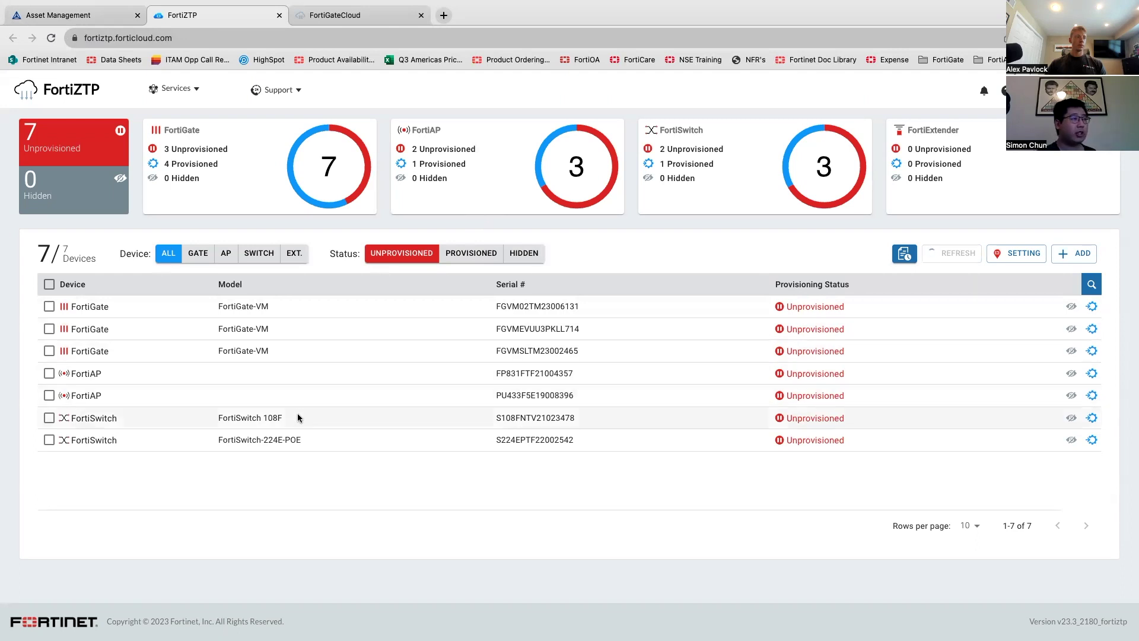
pyautogui.moveTo(310, 423); pyautogui.dragTo(214, 420)
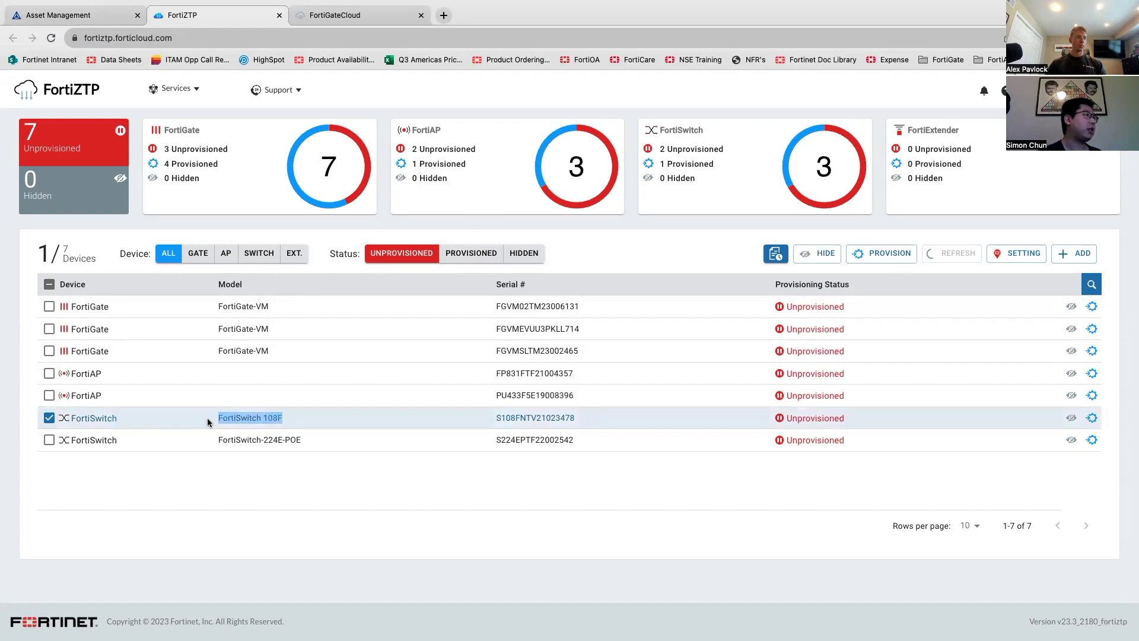
pyautogui.click(207, 422)
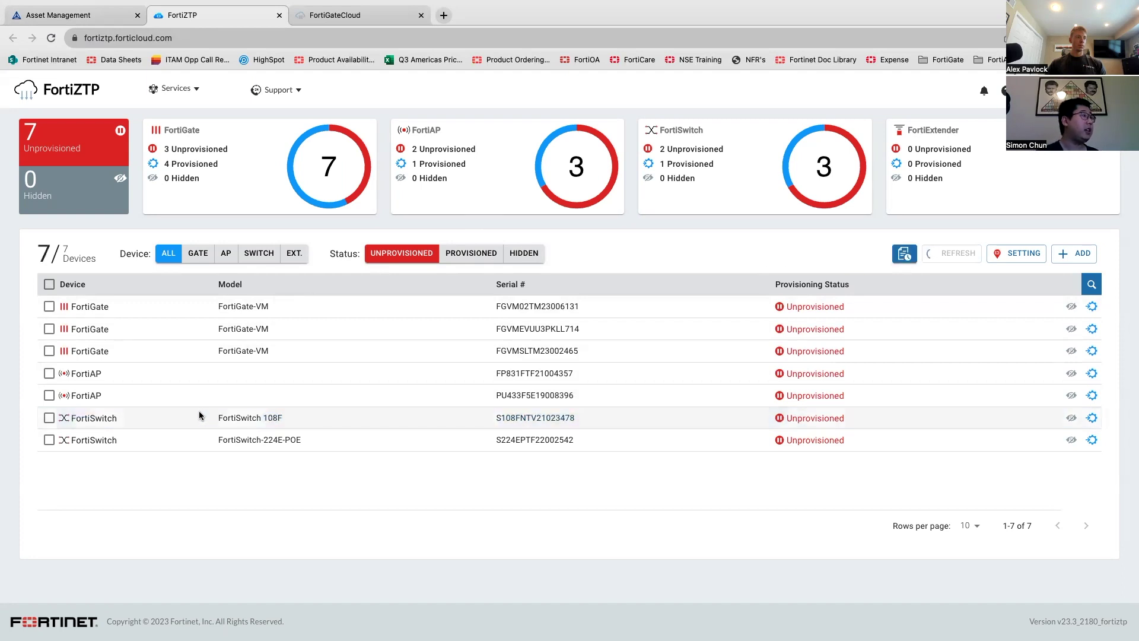
pyautogui.click(50, 418)
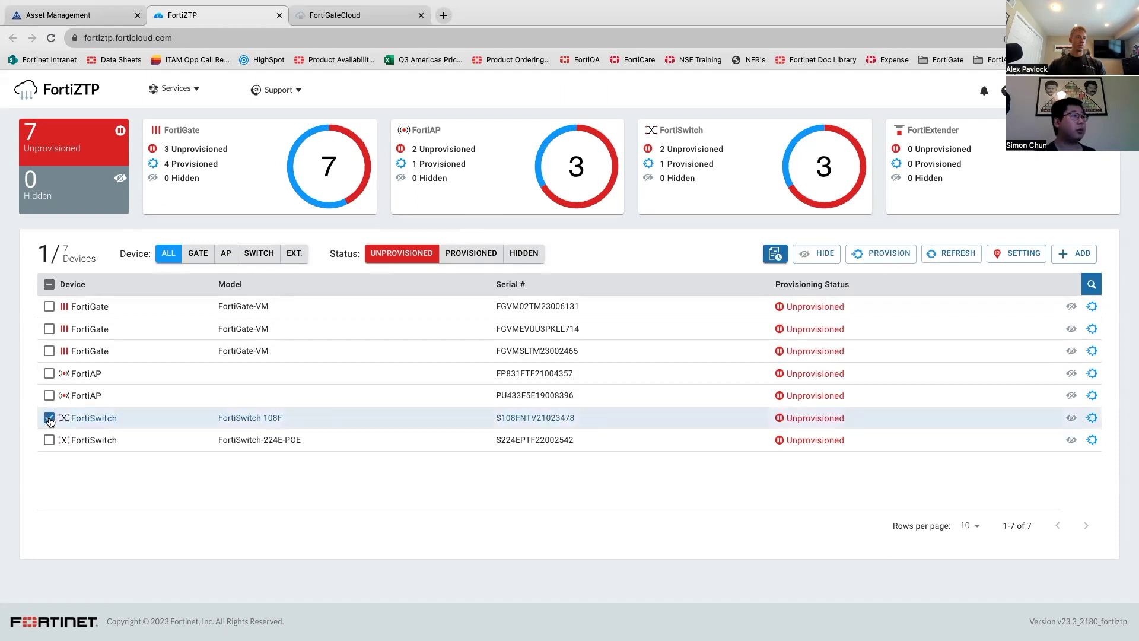
pyautogui.click(885, 255)
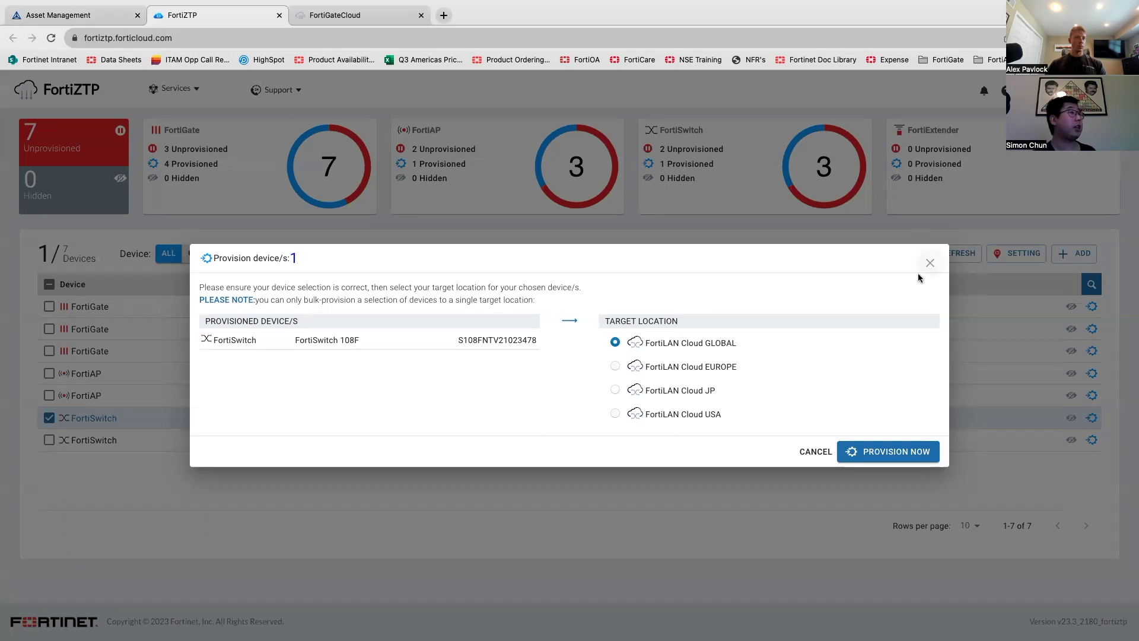
# Step: Cancel provisioning for the FortiSwitch 108F and open the Provisioning Targets settings
pyautogui.click(815, 453)
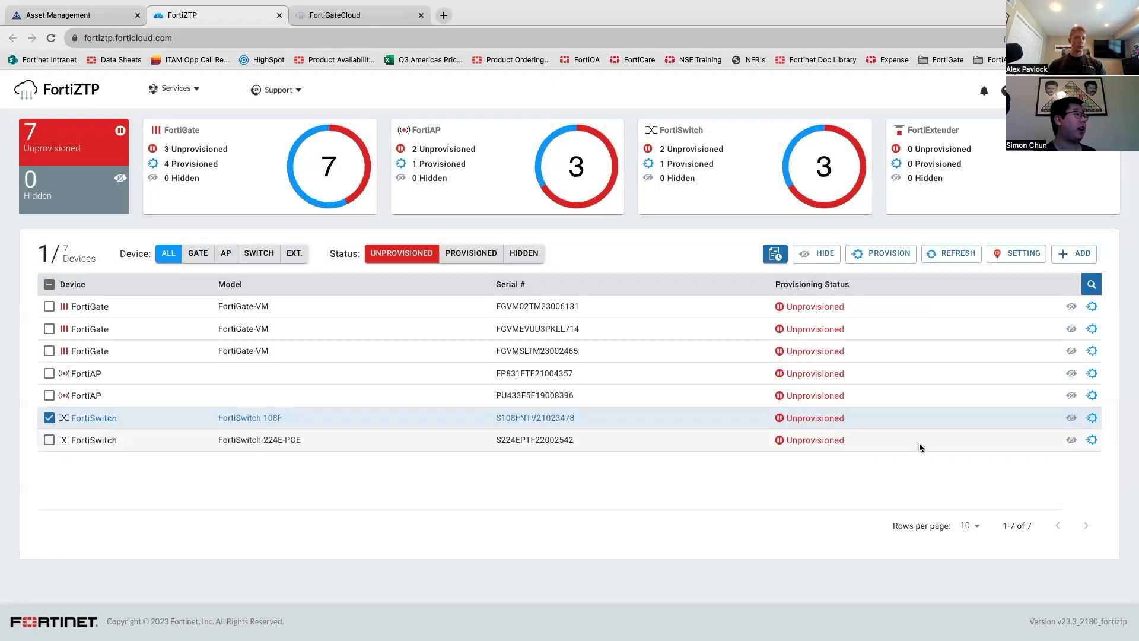
pyautogui.click(1092, 418)
pyautogui.click(813, 452)
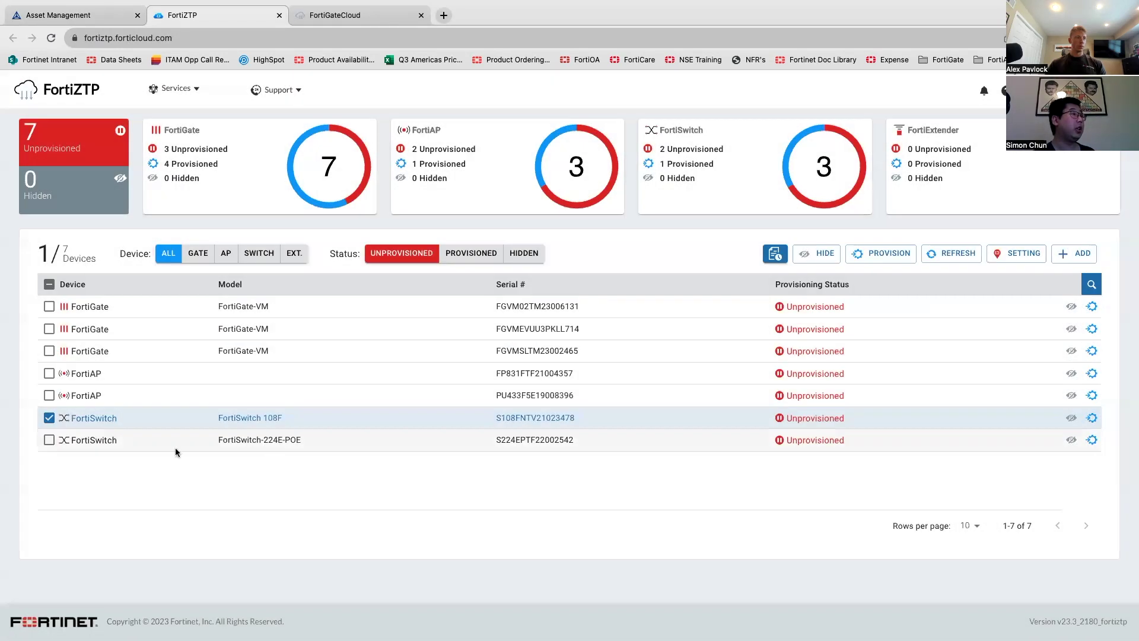
pyautogui.click(49, 418)
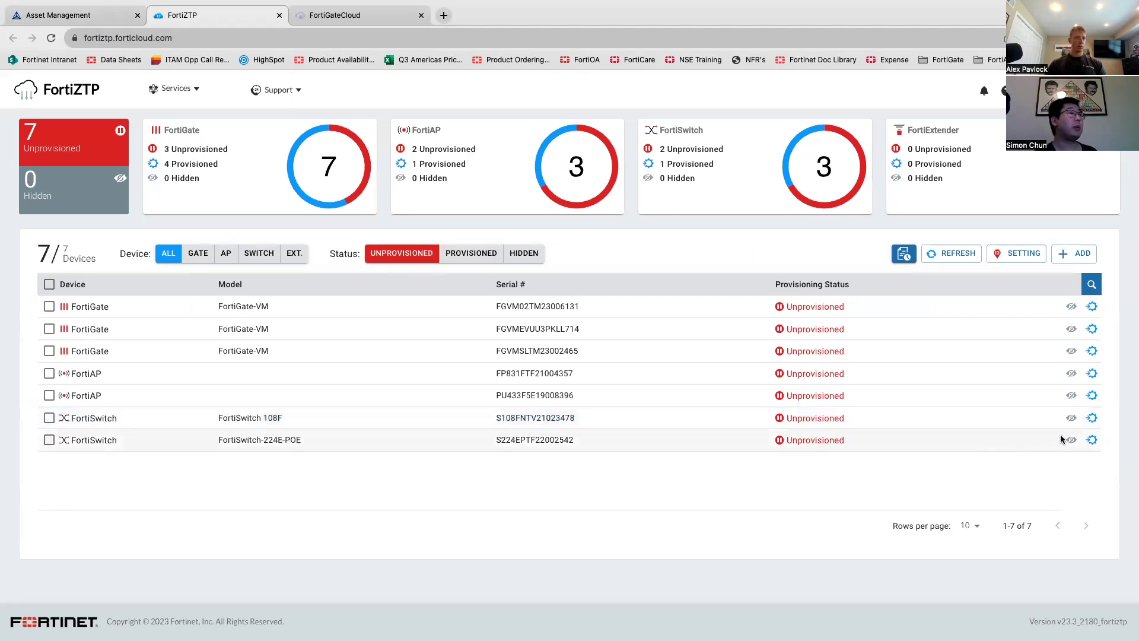
pyautogui.click(1093, 418)
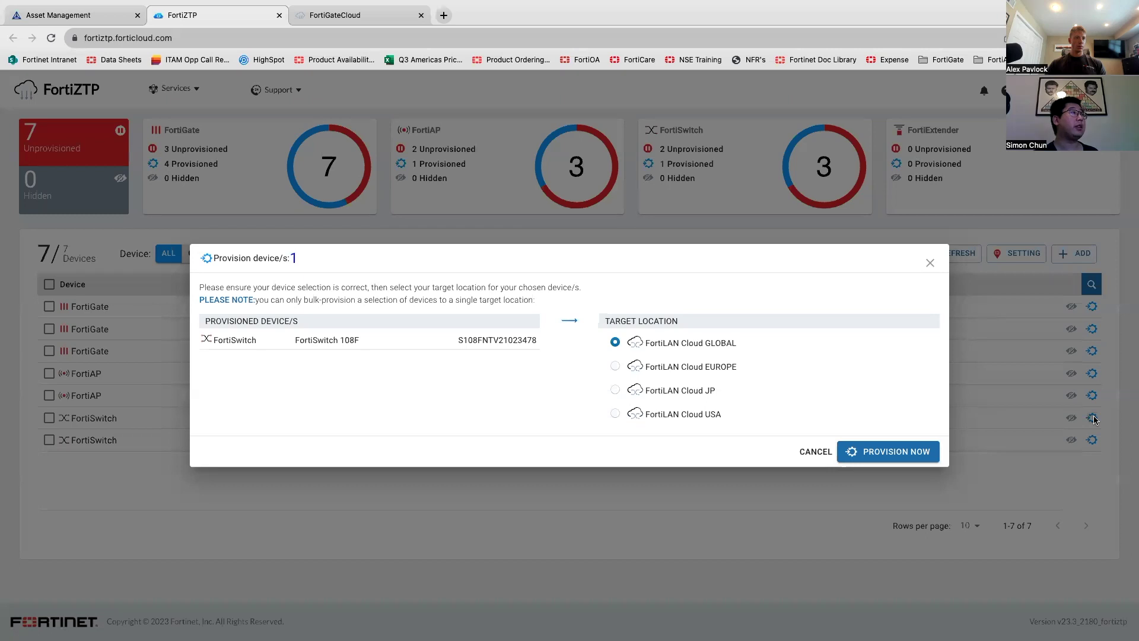
pyautogui.click(816, 453)
pyautogui.click(1004, 256)
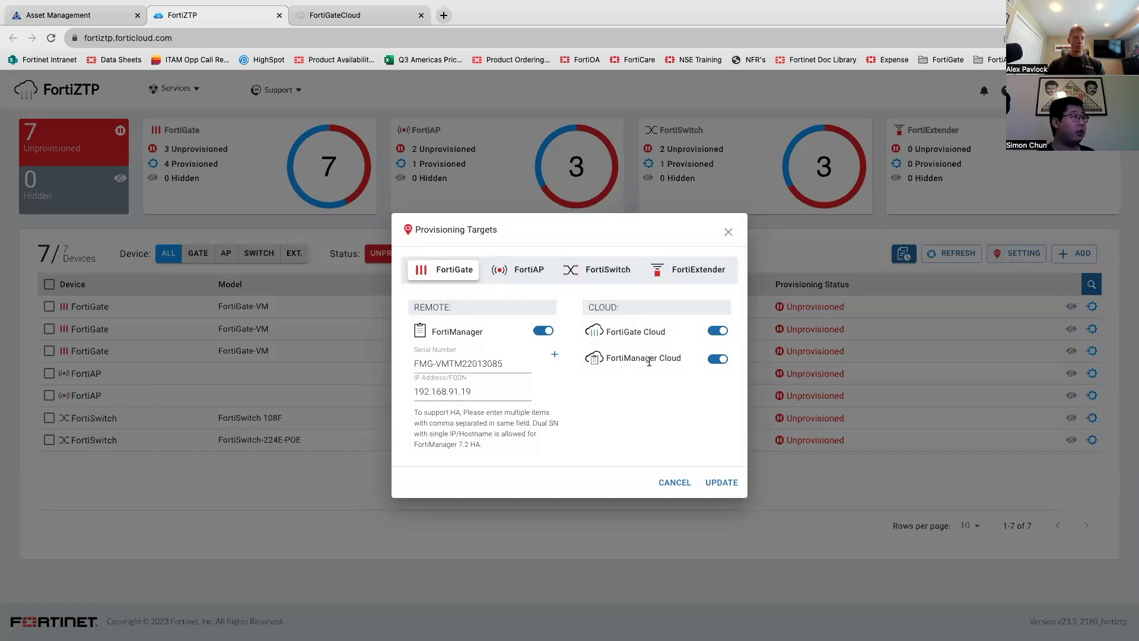
# Step: Review the FortiAP and FortiSwitch targets, confirming FortiLAN Cloud, then close Provisioning Targets
pyautogui.click(524, 270)
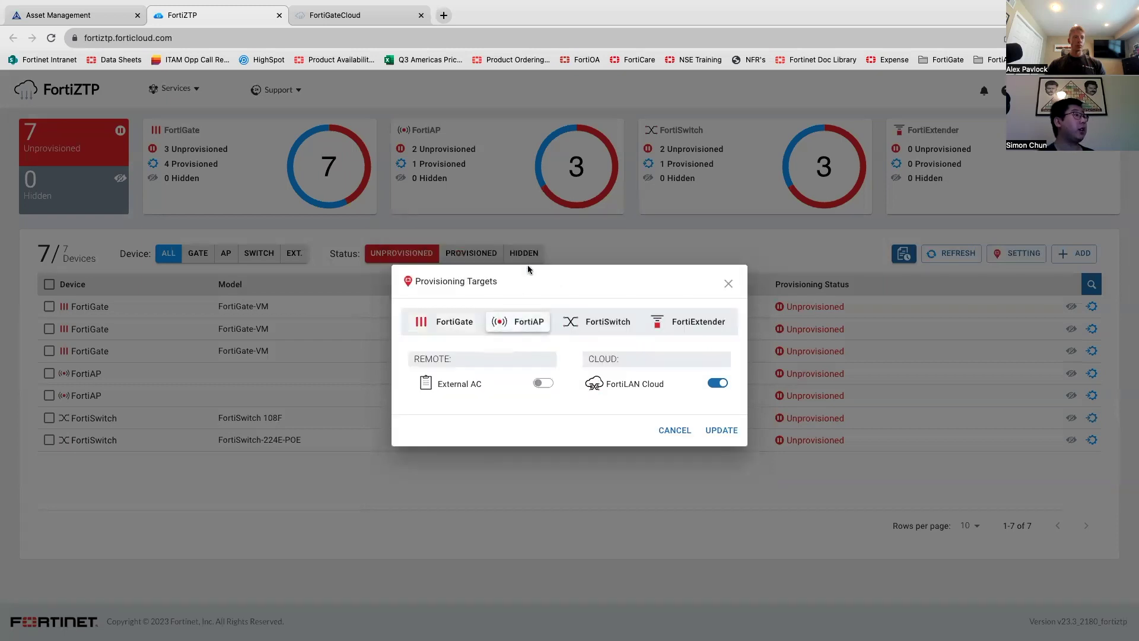
pyautogui.click(597, 323)
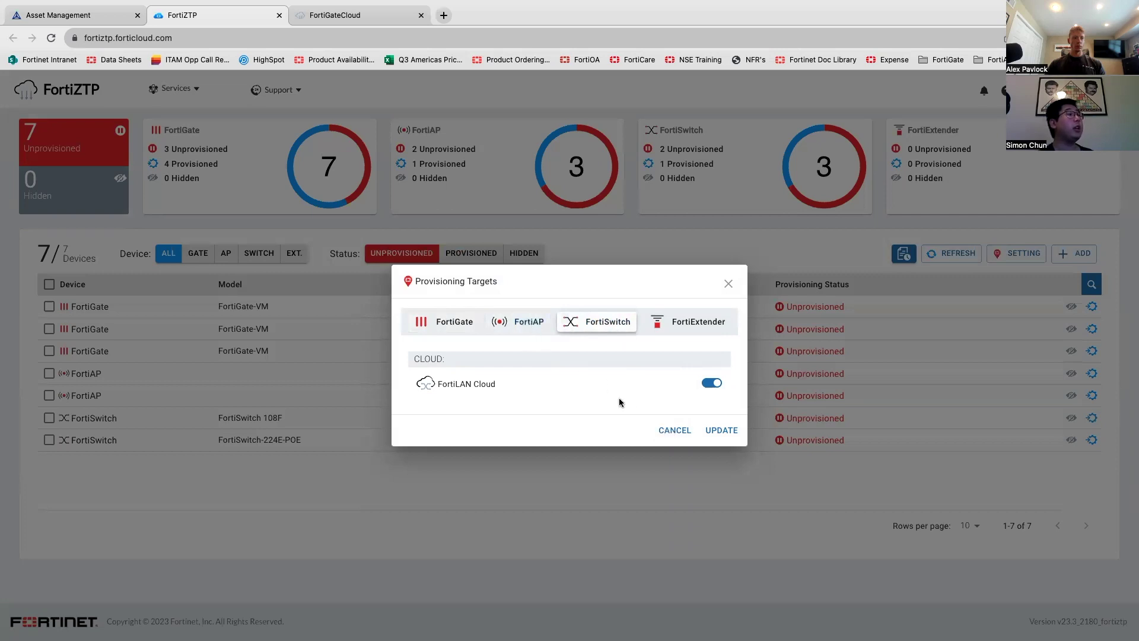
pyautogui.click(680, 433)
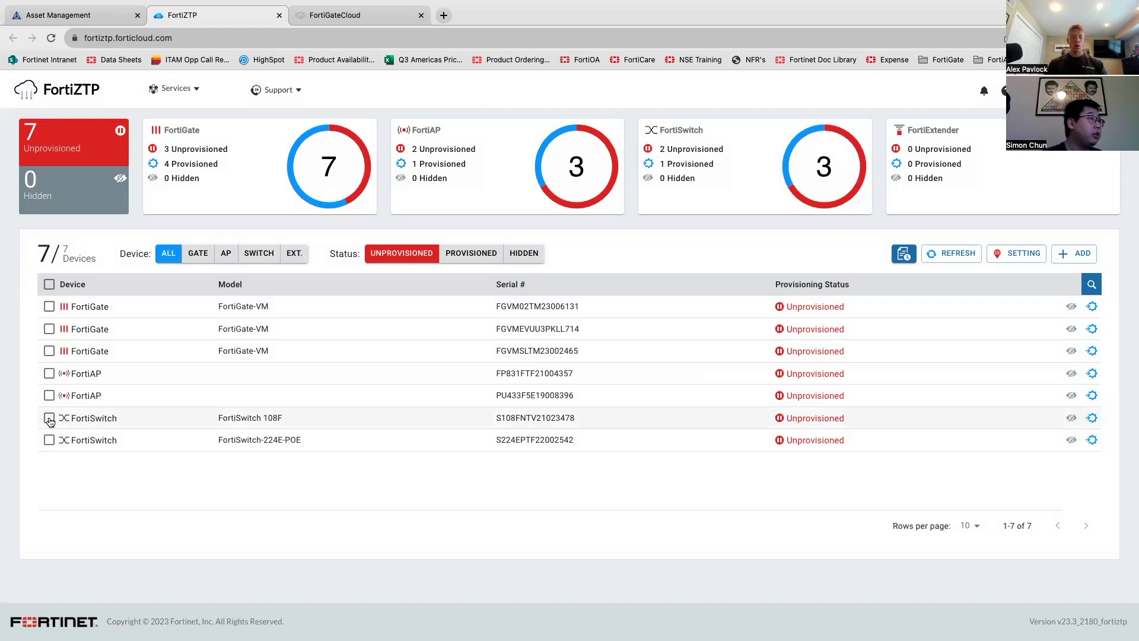
# Step: Provision the FortiSwitch 108F to FortiLAN Cloud GLOBAL and acknowledge the success message
pyautogui.click(49, 418)
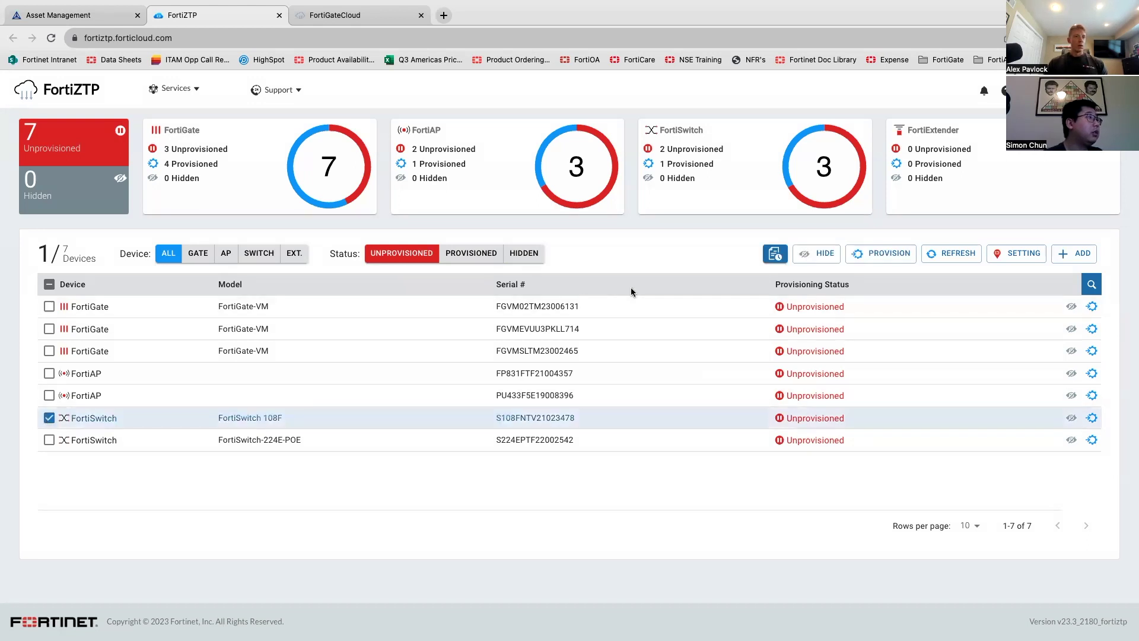
pyautogui.click(897, 261)
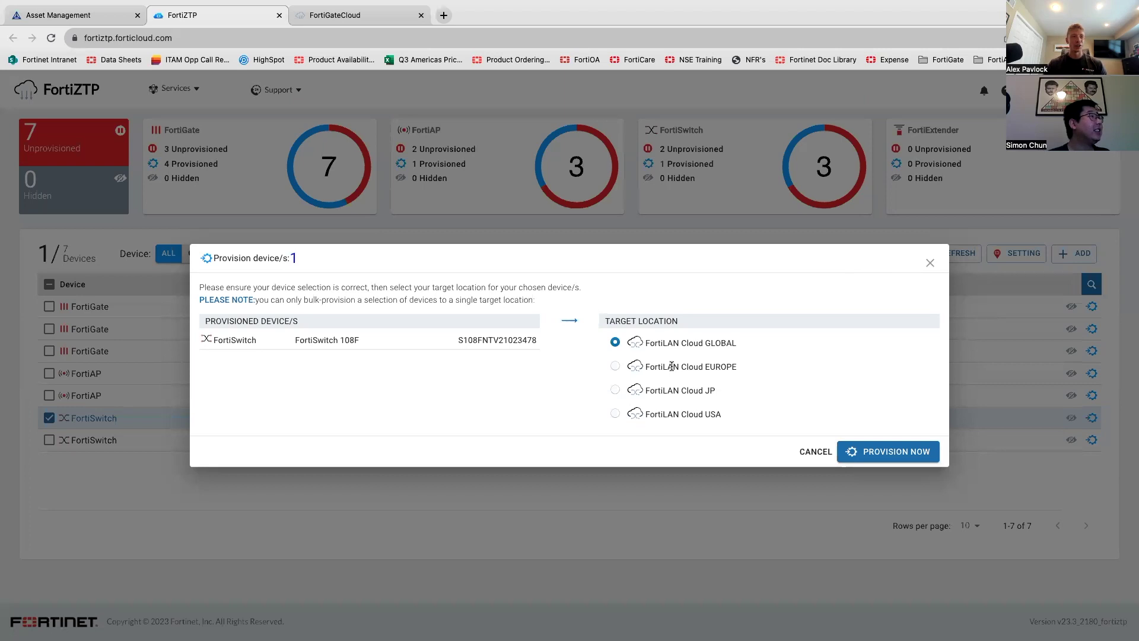
pyautogui.click(629, 414)
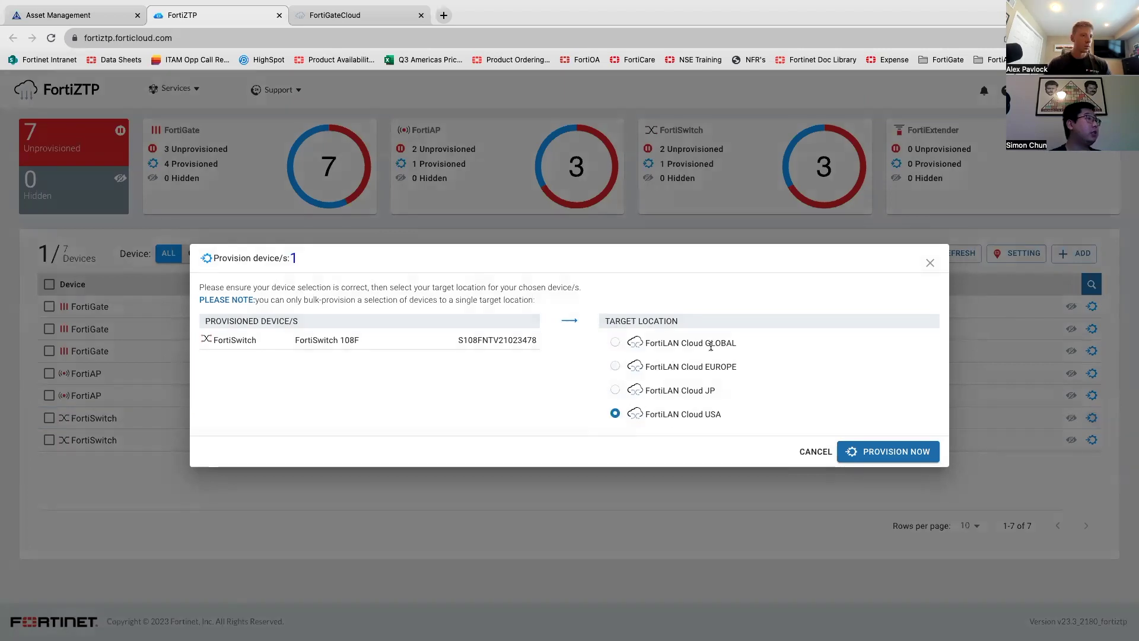
pyautogui.click(615, 342)
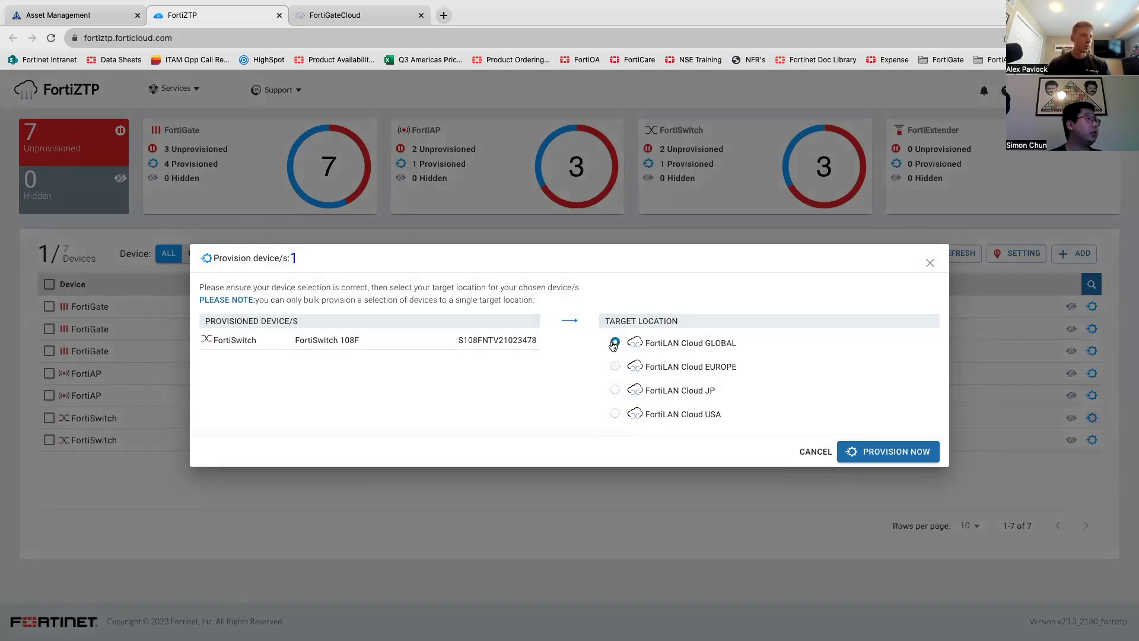
pyautogui.click(890, 452)
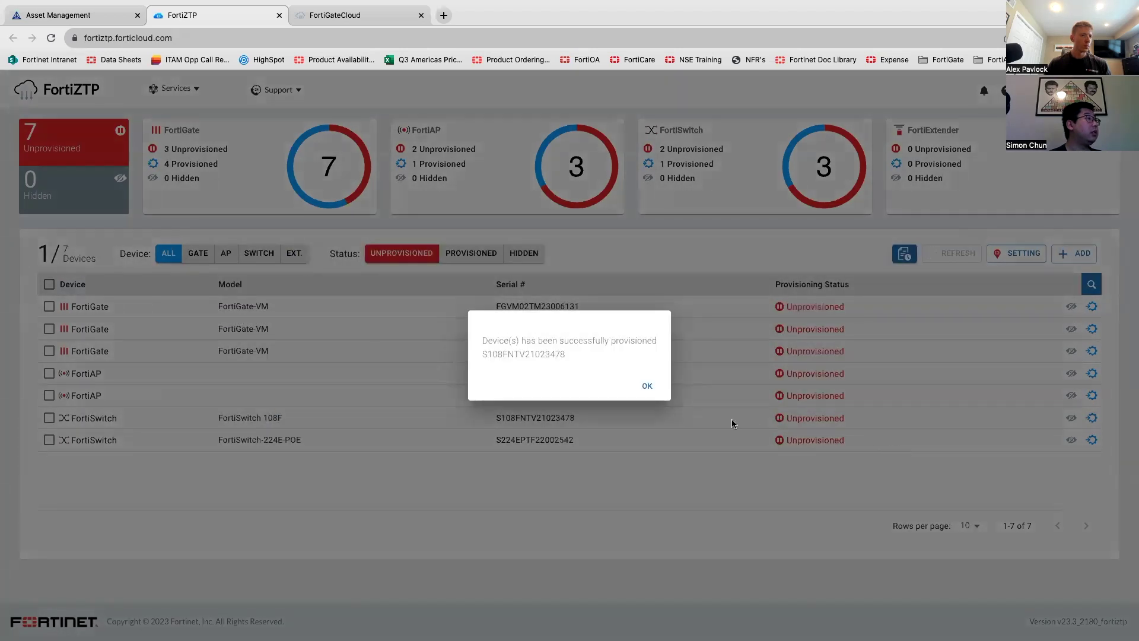
pyautogui.click(647, 387)
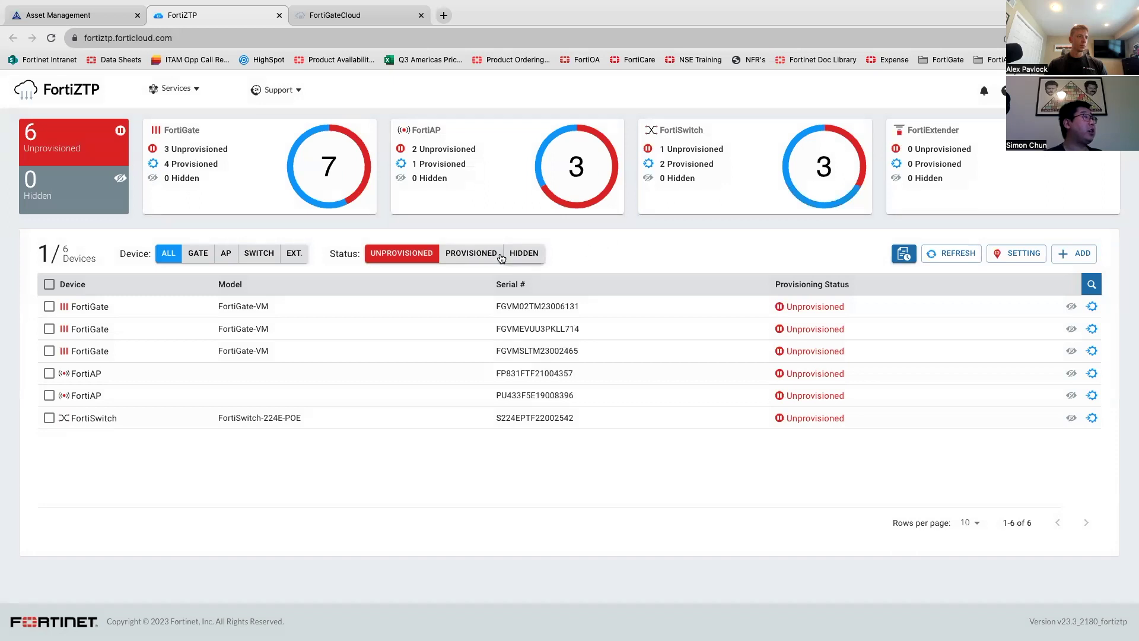
# Step: Filter to PROVISIONED, check the FortiSwitch 108F row, then launch FortiLAN Cloud from Asset Management
pyautogui.click(472, 253)
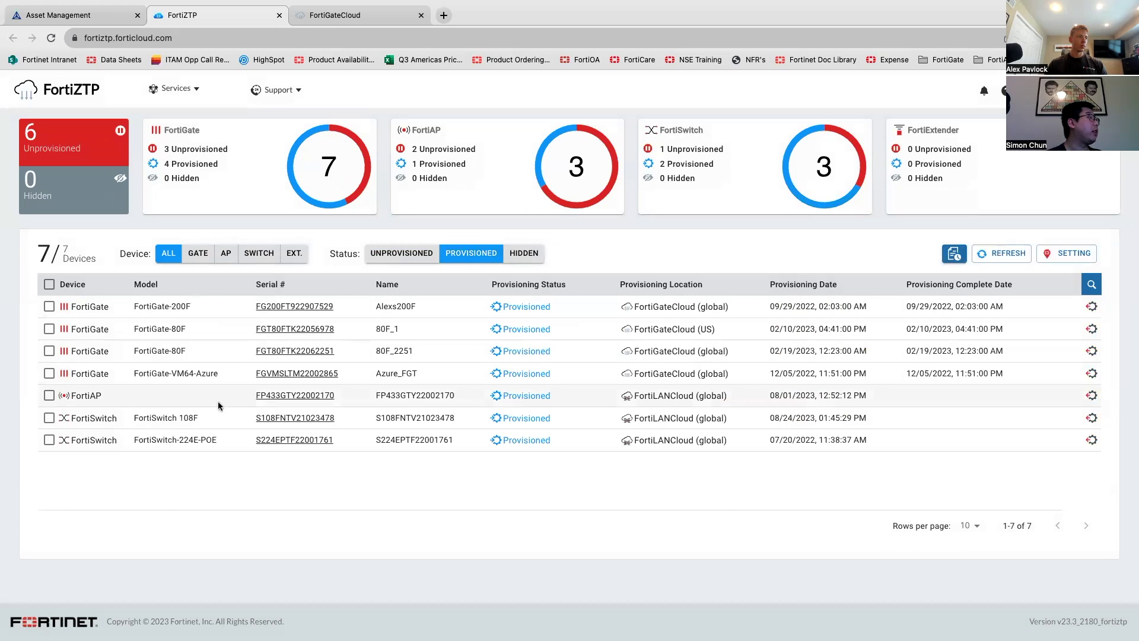
pyautogui.moveTo(198, 419); pyautogui.dragTo(132, 417)
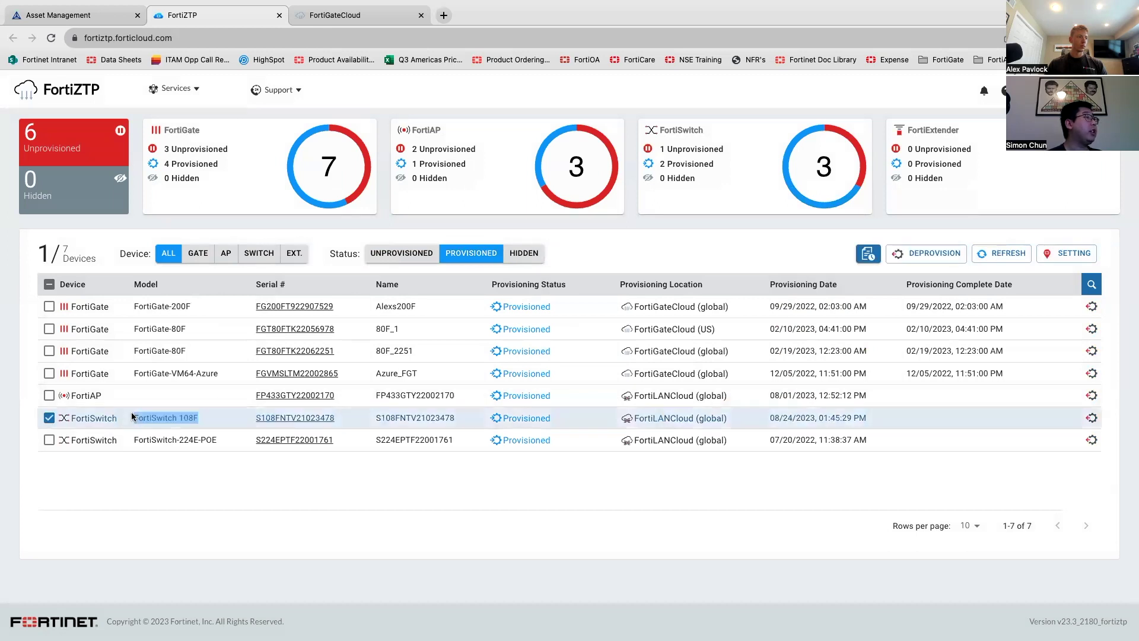
pyautogui.click(124, 413)
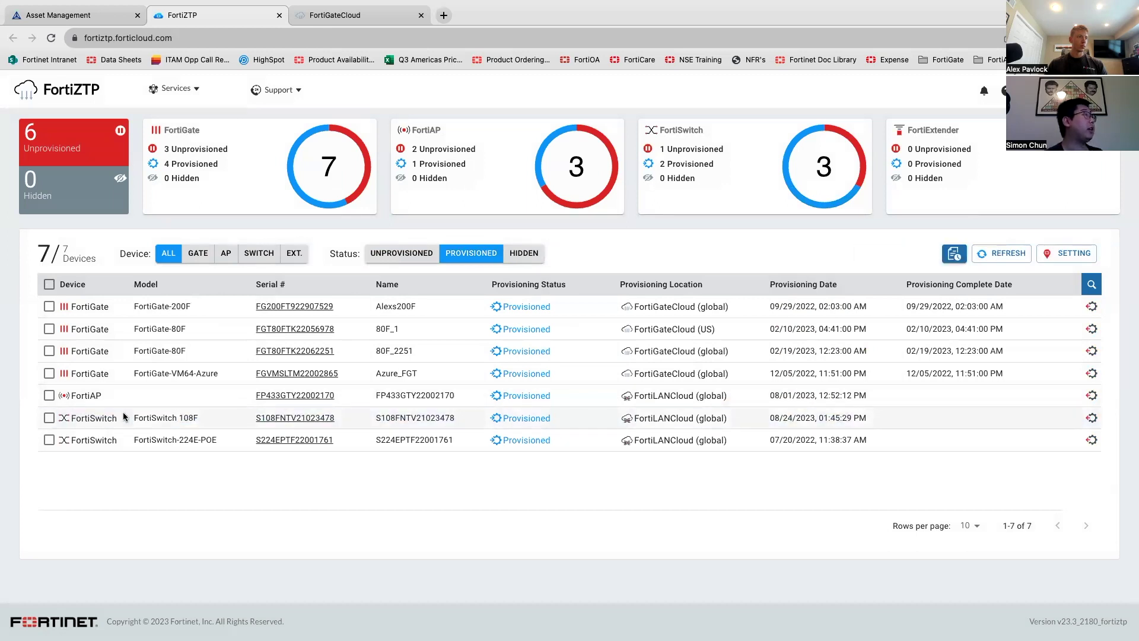
pyautogui.click(94, 17)
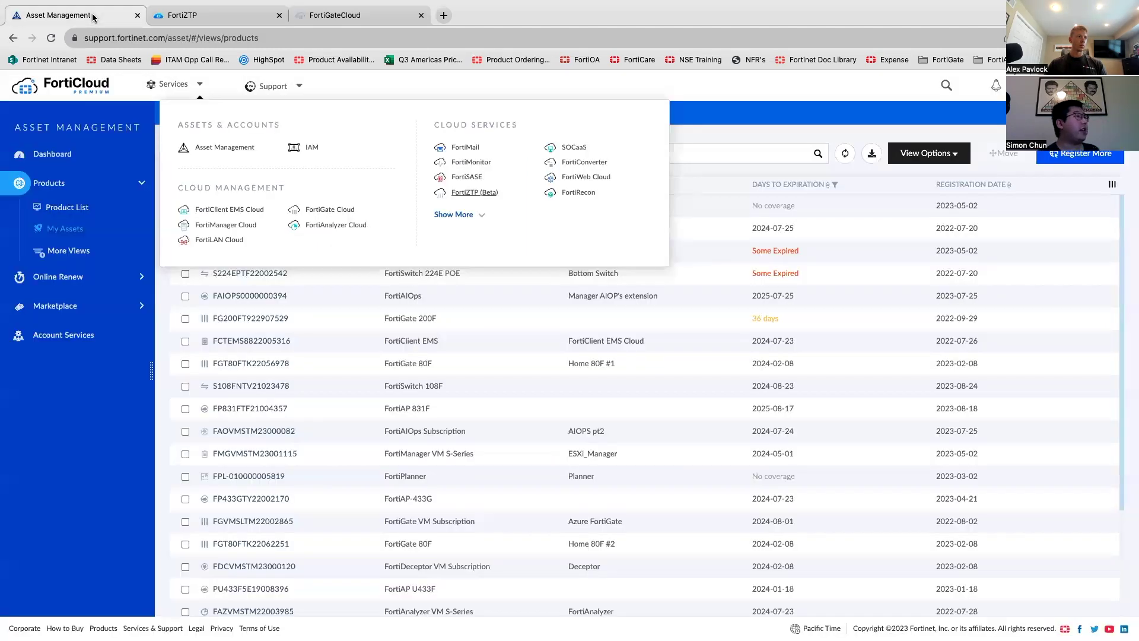
pyautogui.click(214, 239)
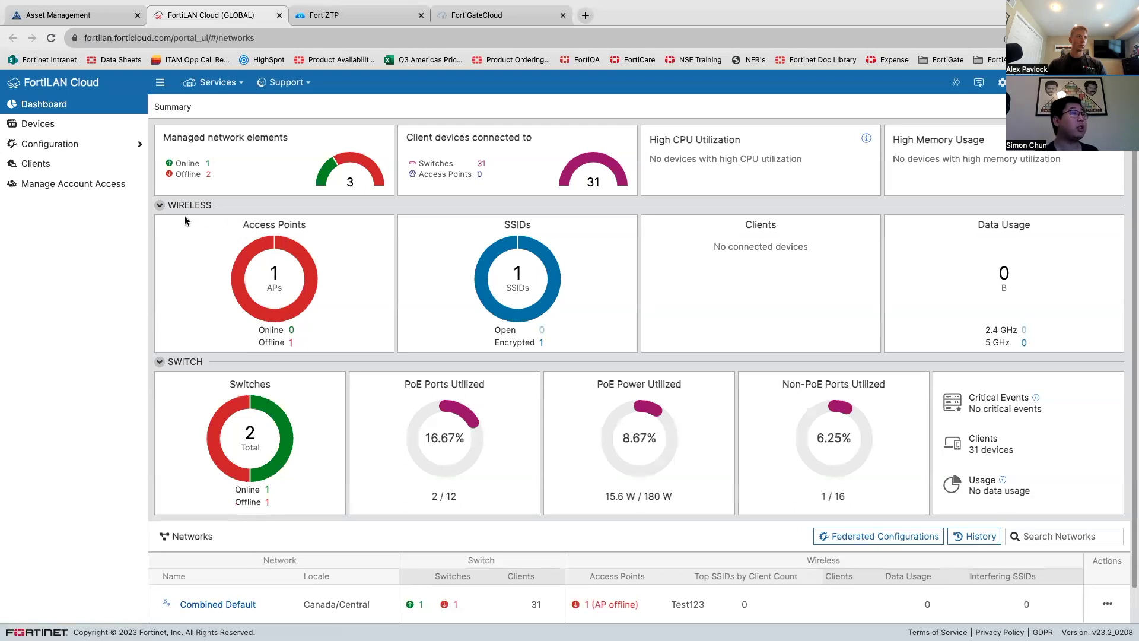
# Step: Show the Devices inventory's Deployed Devices list with the FortiSwitch 108F
pyautogui.click(77, 123)
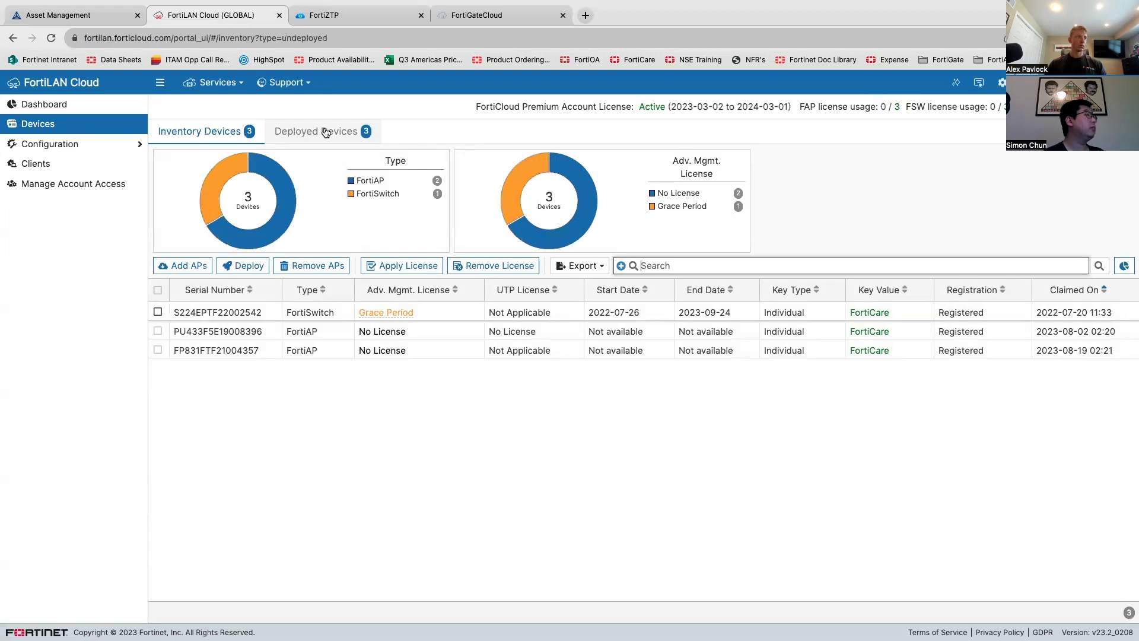
pyautogui.click(326, 132)
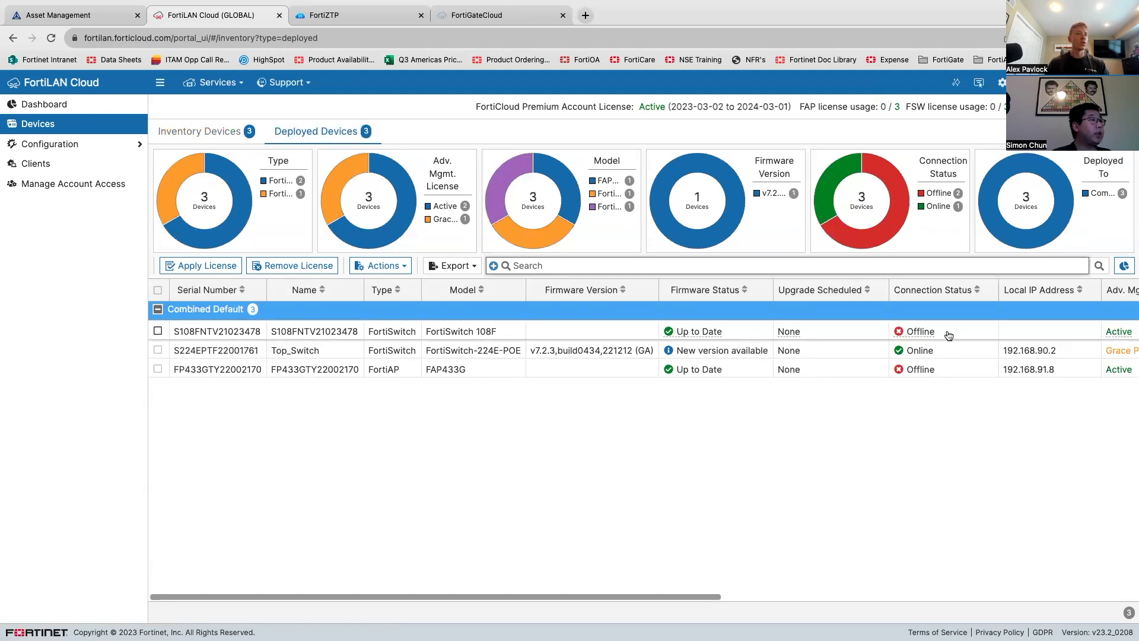
pyautogui.hscroll(3, 949, 337)
pyautogui.hscroll(10, 949, 336)
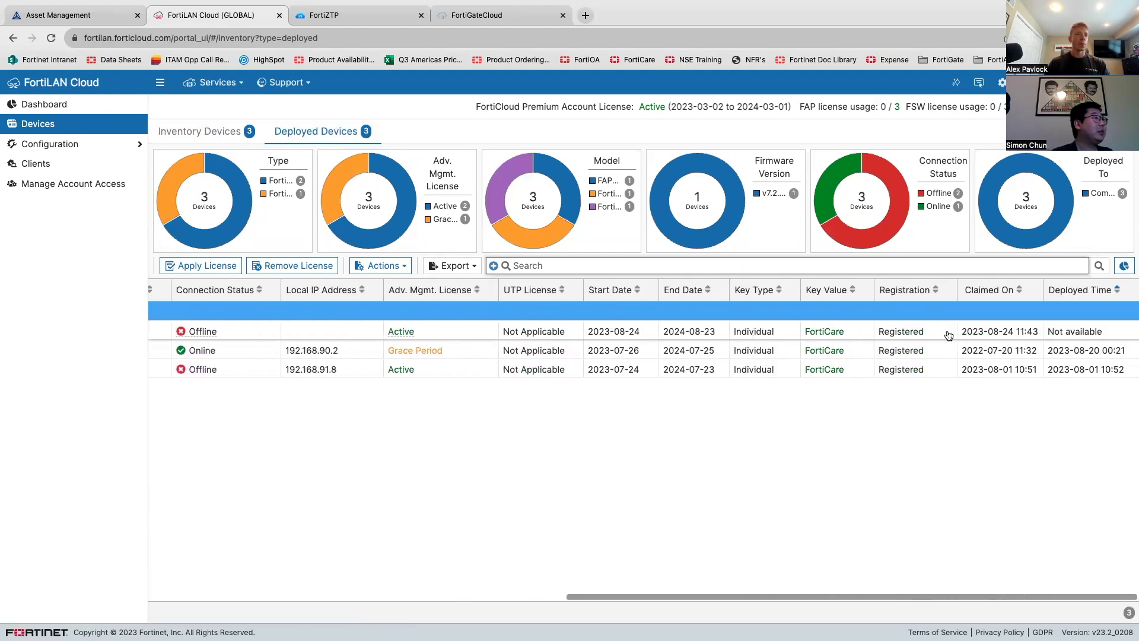
pyautogui.hscroll(-6, 949, 336)
pyautogui.hscroll(-6, 949, 336)
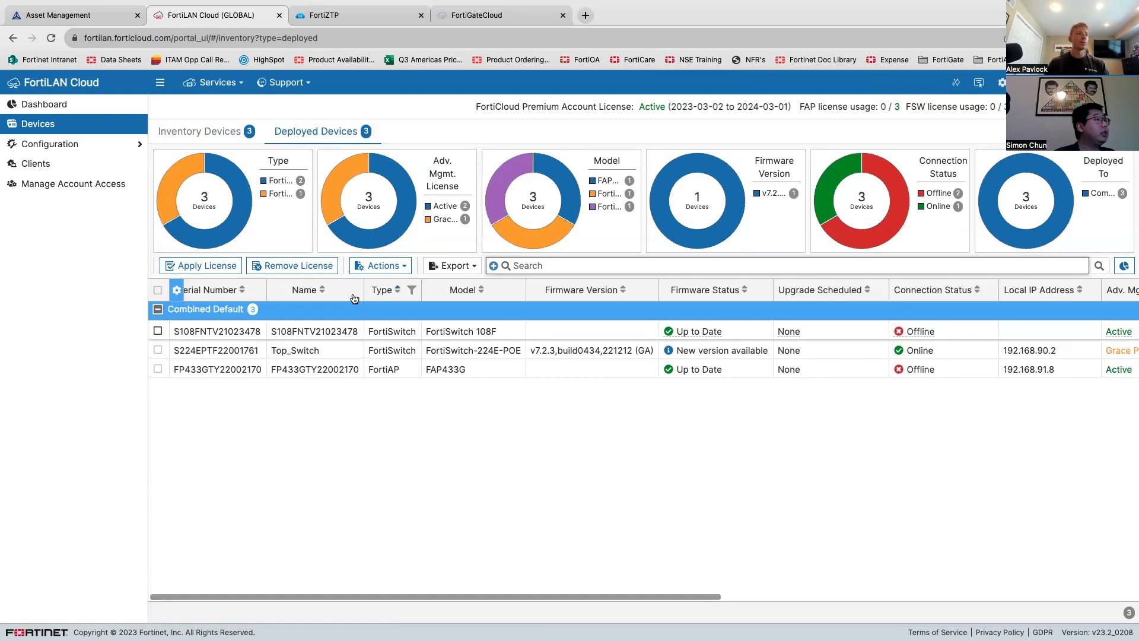
pyautogui.click(389, 268)
pyautogui.click(389, 268)
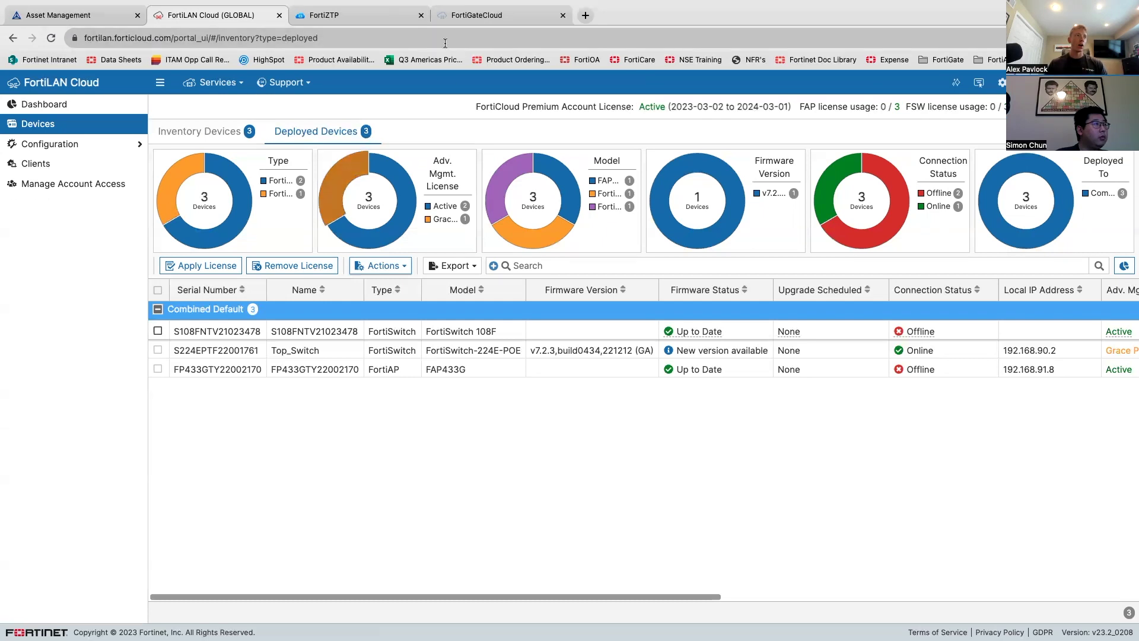
# Step: Look at FortiGate Cloud and the Register More form, then return to FortiZTP's provisioned list
pyautogui.click(463, 13)
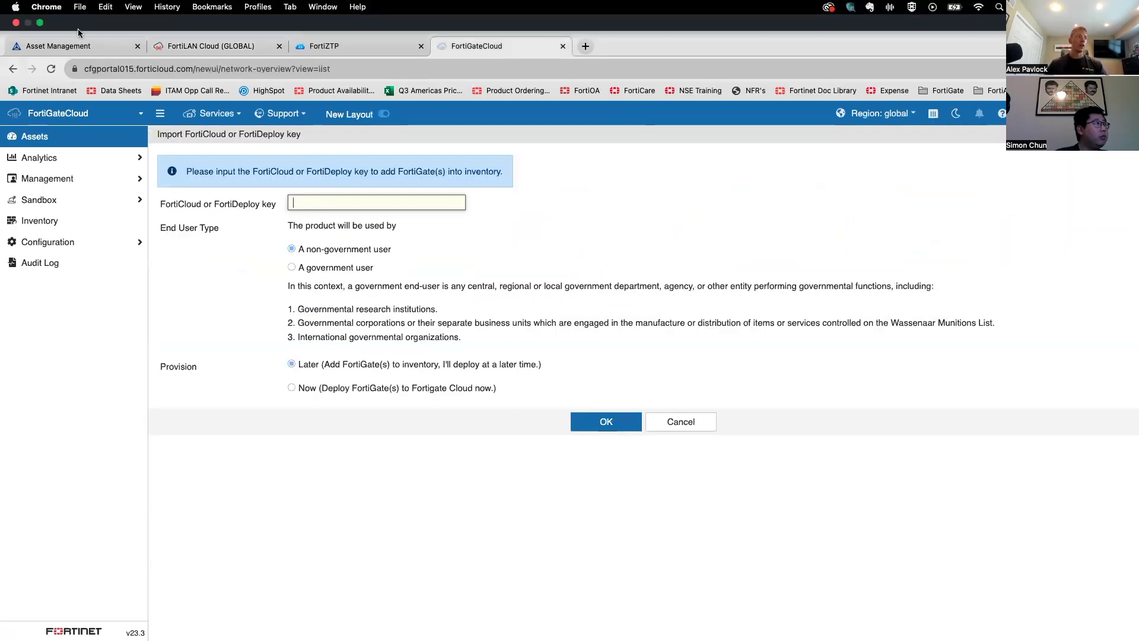
pyautogui.click(79, 46)
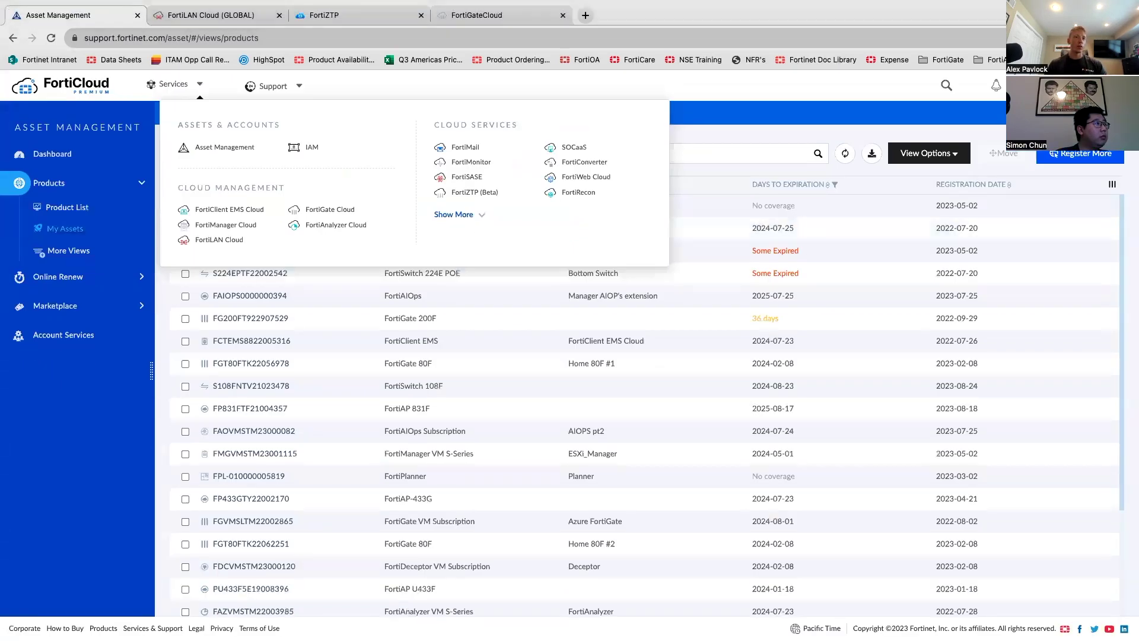
pyautogui.click(1089, 155)
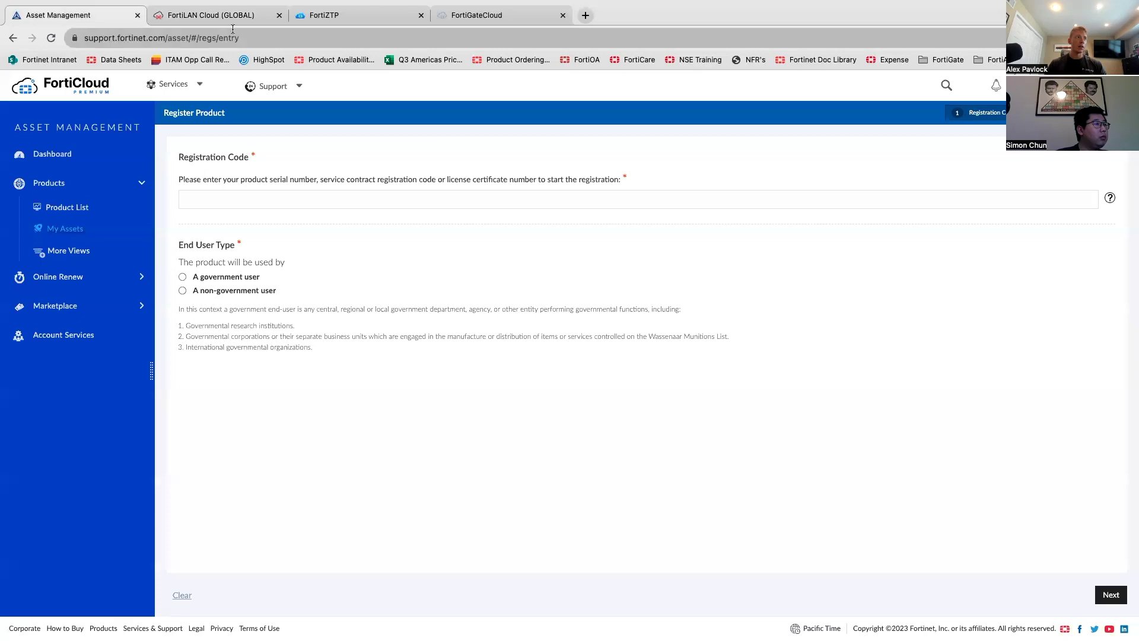
pyautogui.moveTo(168, 90)
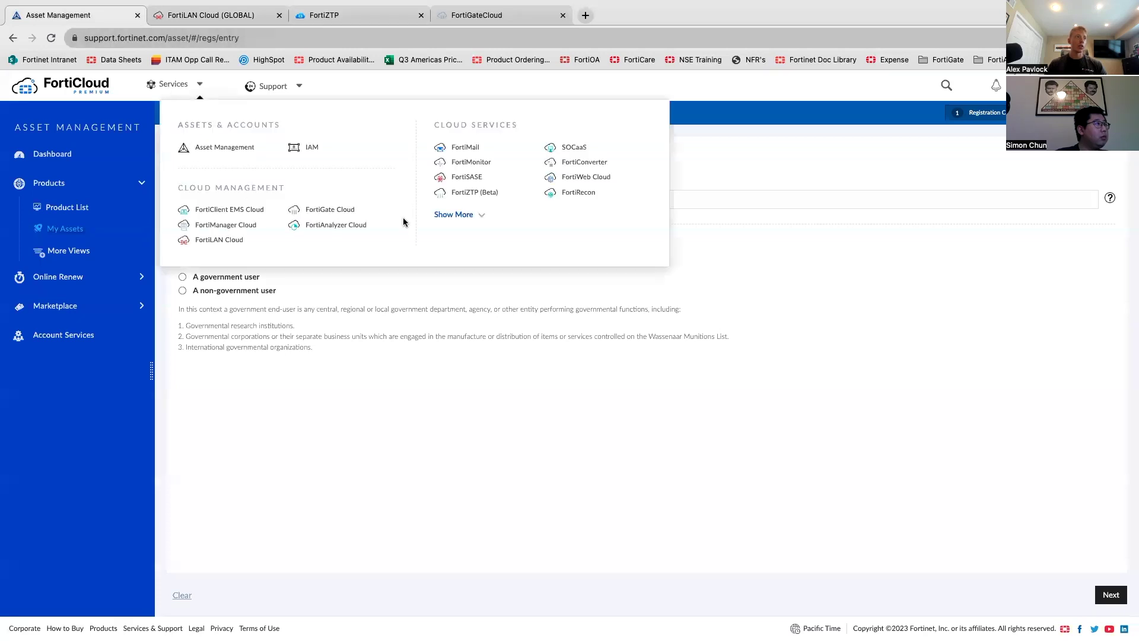
pyautogui.click(362, 18)
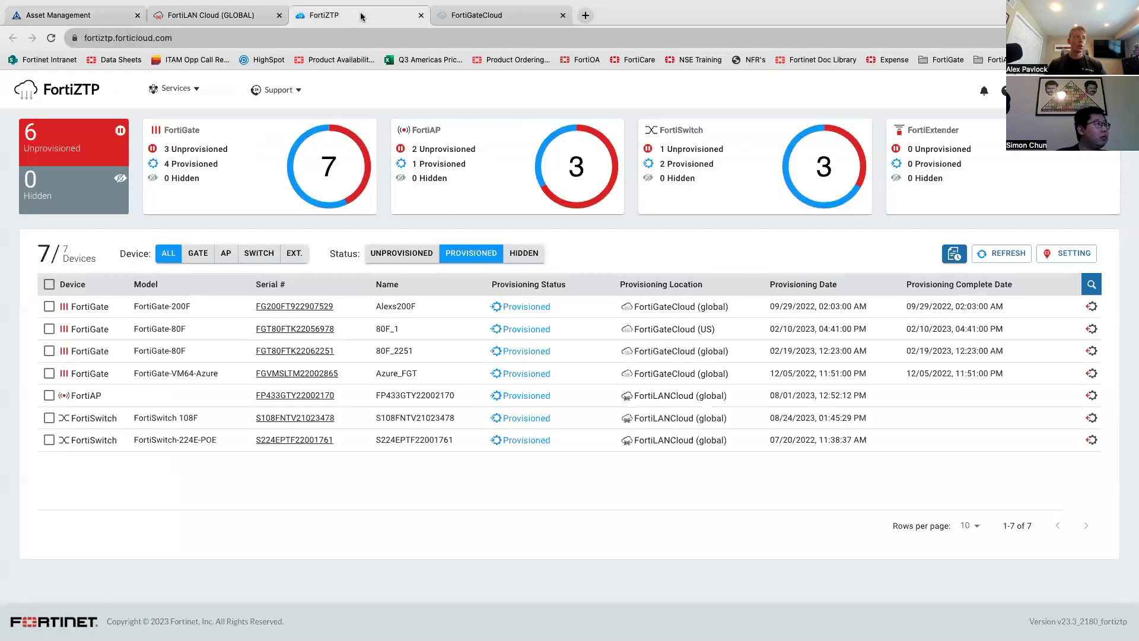
# Step: Filter FortiZTP to UNPROVISIONED, then check FortiLAN Cloud's Deployed Devices and return to its Dashboard
pyautogui.click(395, 254)
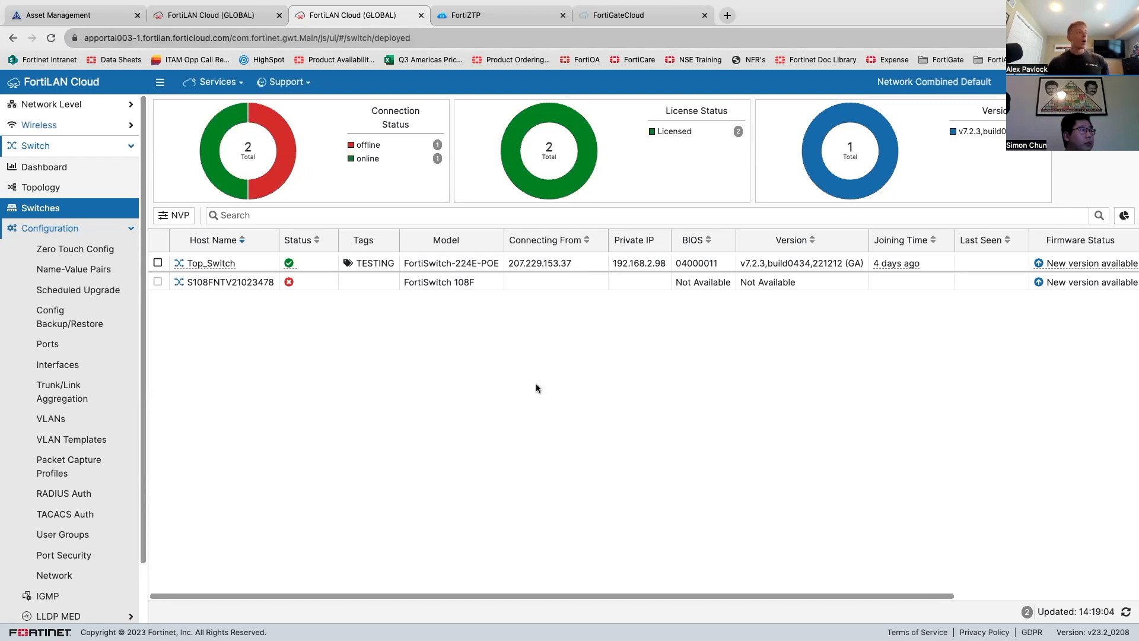
pyautogui.click(215, 17)
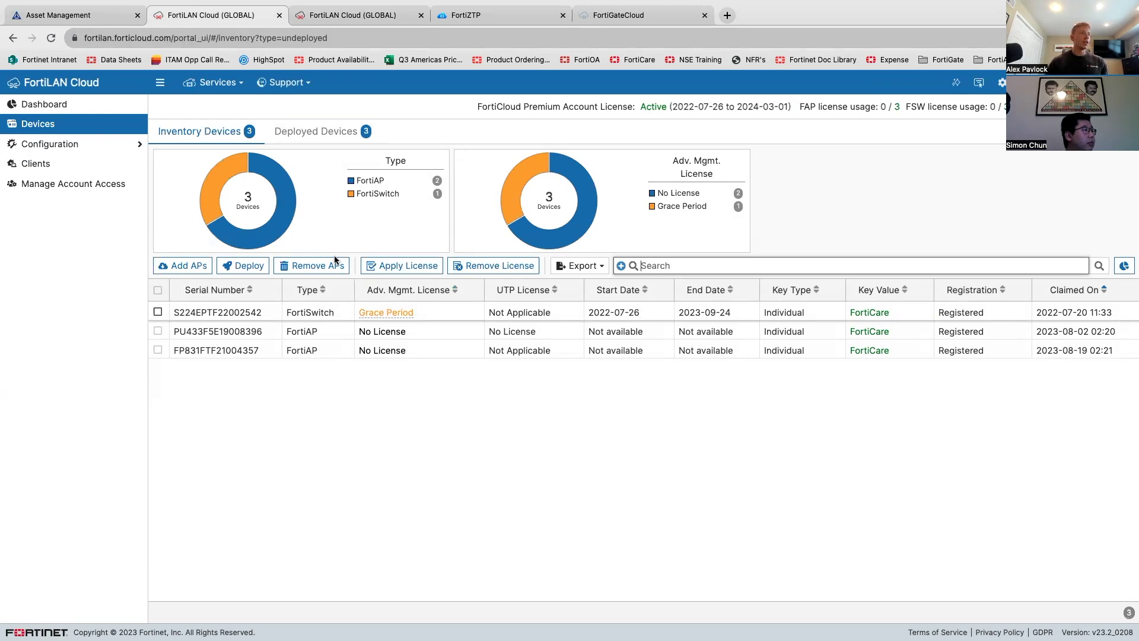
pyautogui.click(321, 131)
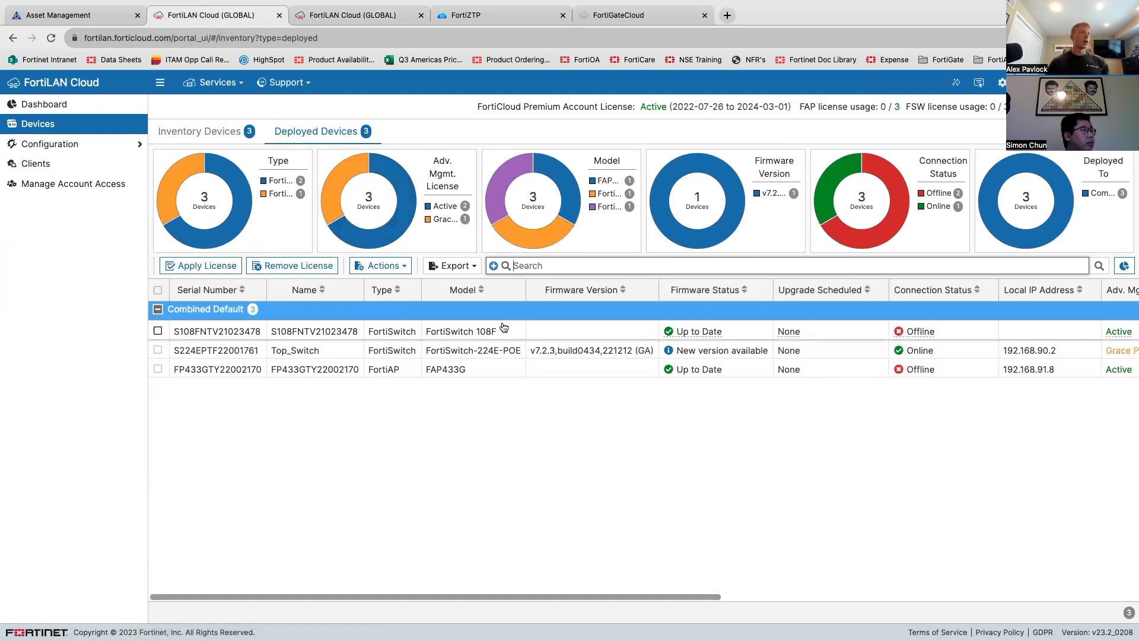
pyautogui.click(44, 104)
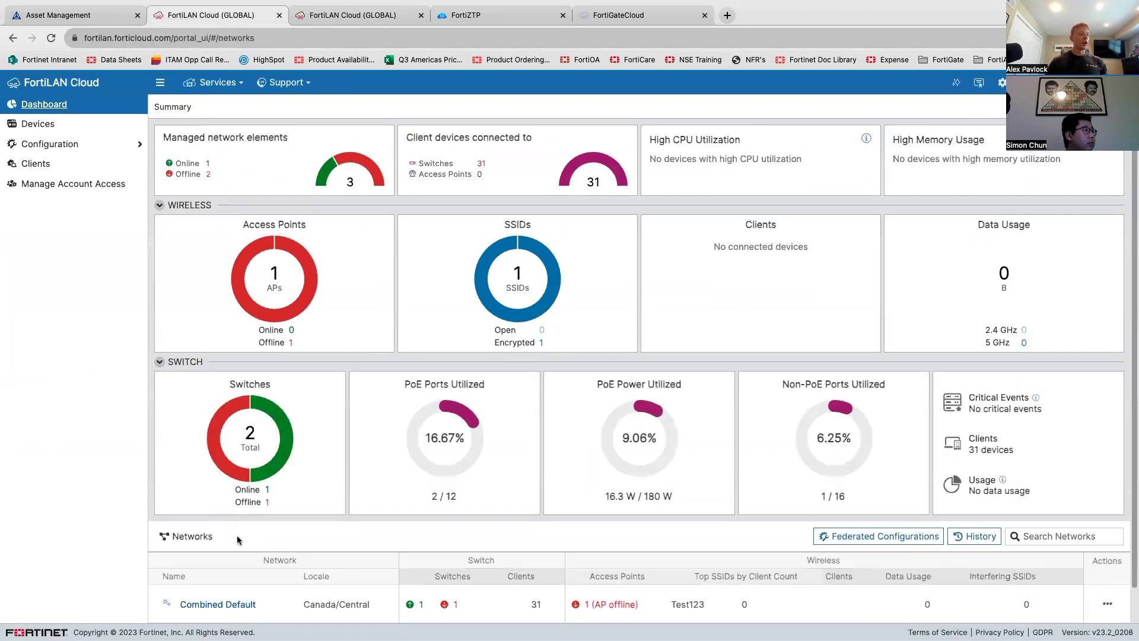
pyautogui.scroll(-1, 238, 540)
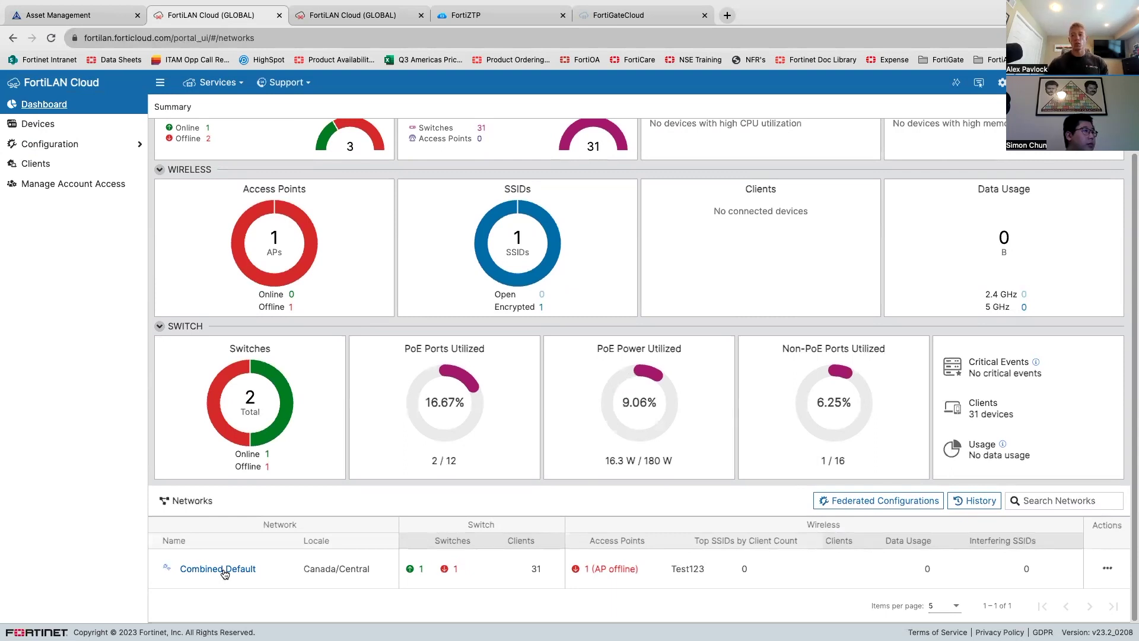
# Step: Open the Combined Default network's Switches list, showing Top_Switch and the offline FortiSwitch 108F, and expand Configuration
pyautogui.click(218, 569)
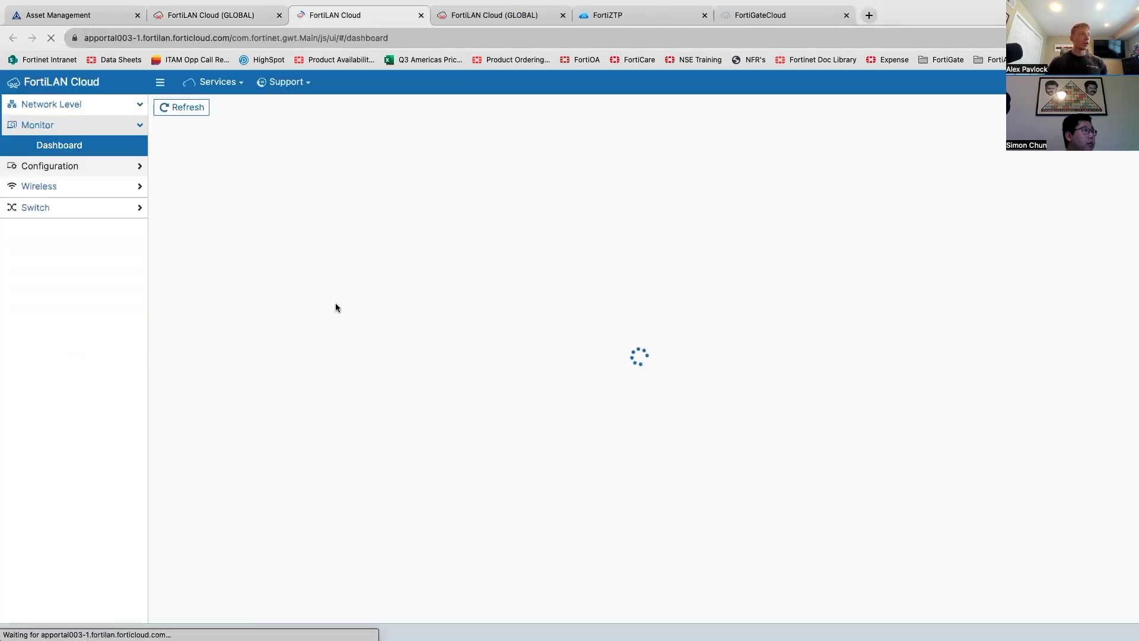
pyautogui.click(95, 209)
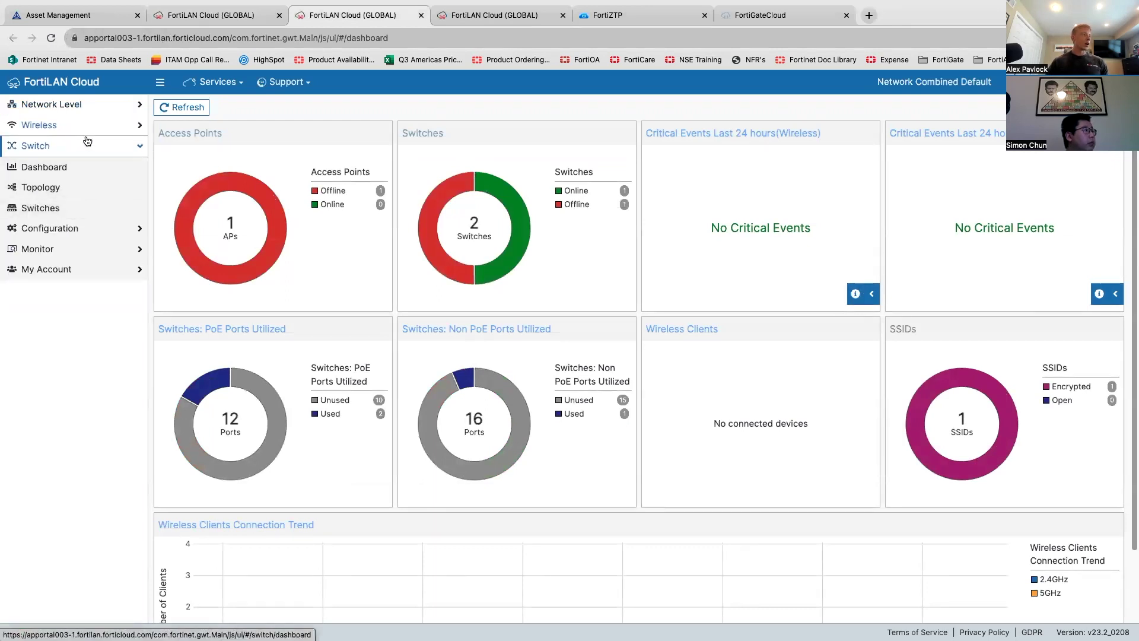
pyautogui.click(72, 207)
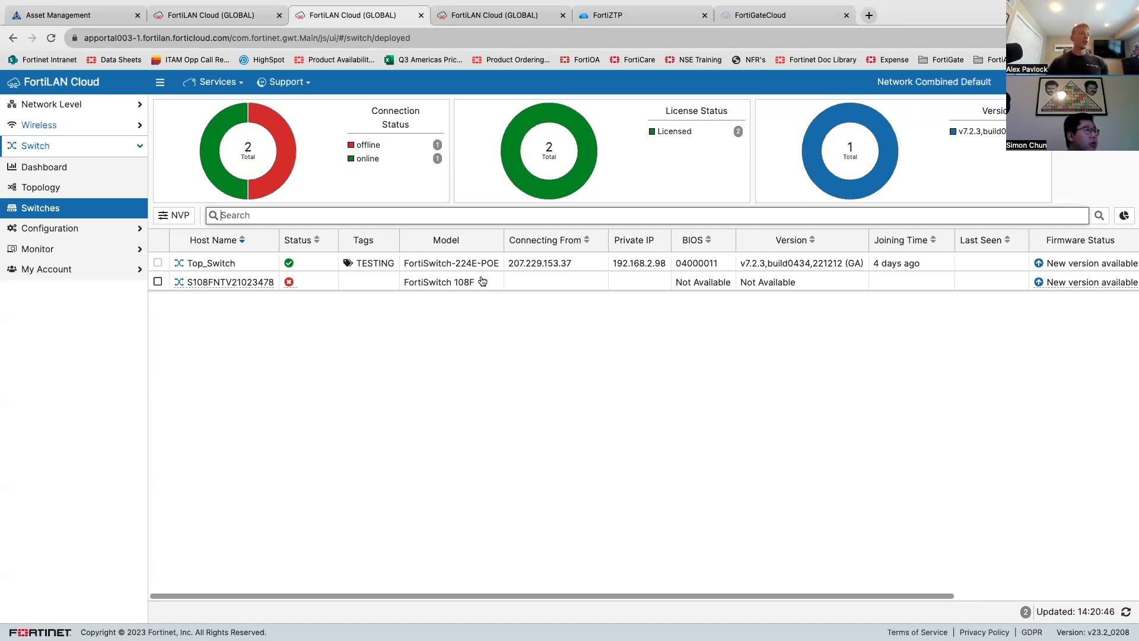
pyautogui.click(78, 230)
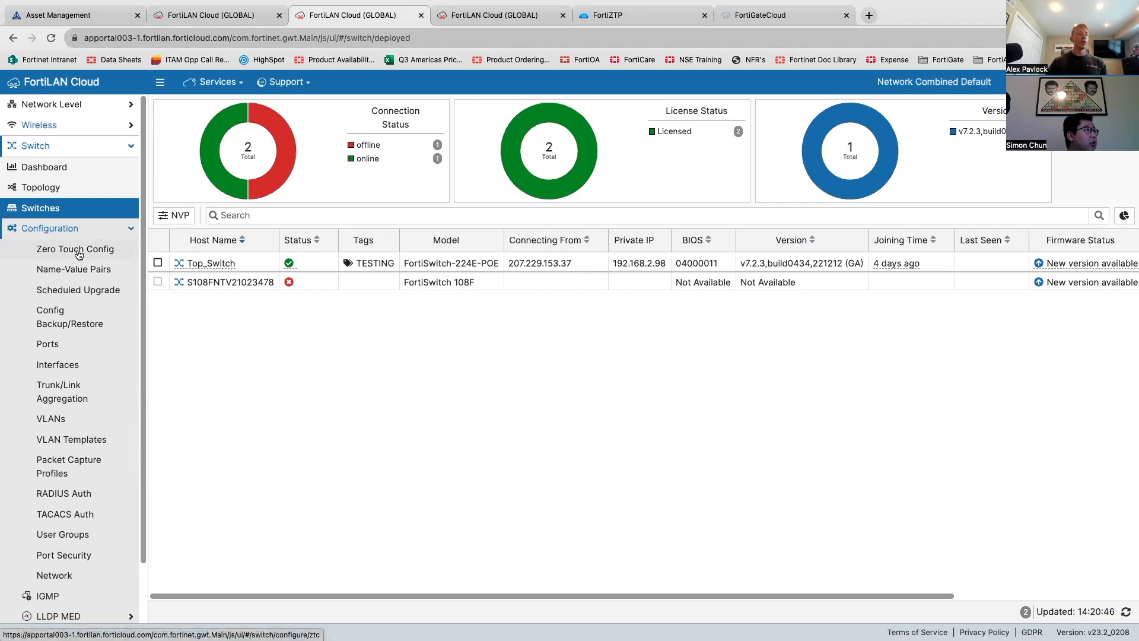
# Step: Go to Zero Touch Config and add a new zero touch configuration
pyautogui.click(79, 253)
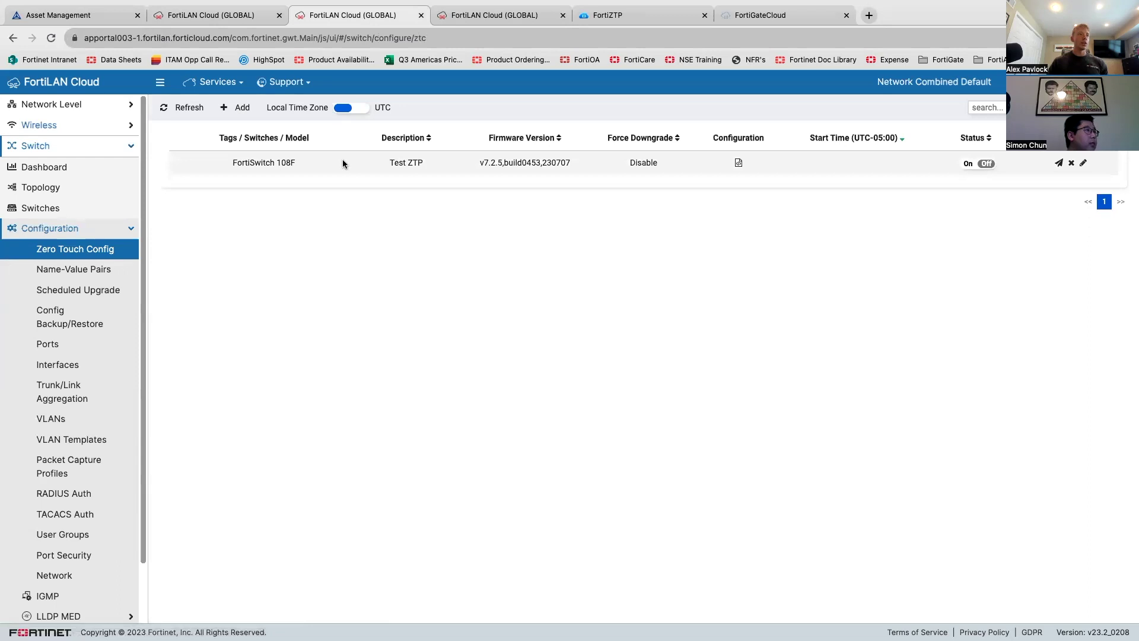
pyautogui.click(236, 108)
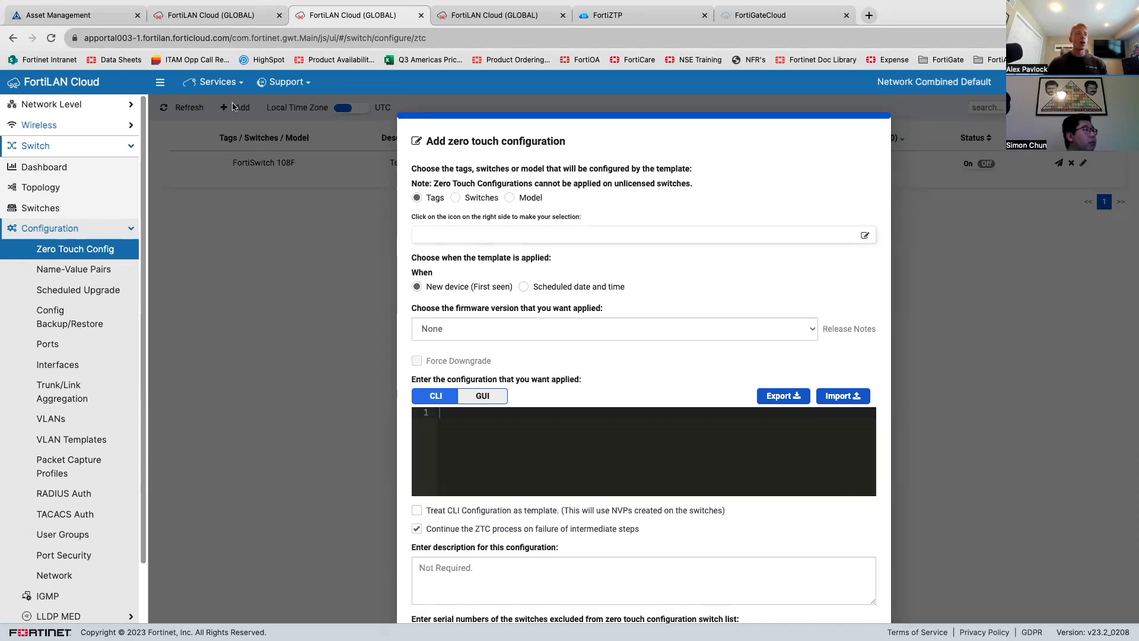
# Step: Target the template by model, choosing FortiSwitch 108F as the hardware platform
pyautogui.doubleClick(435, 200)
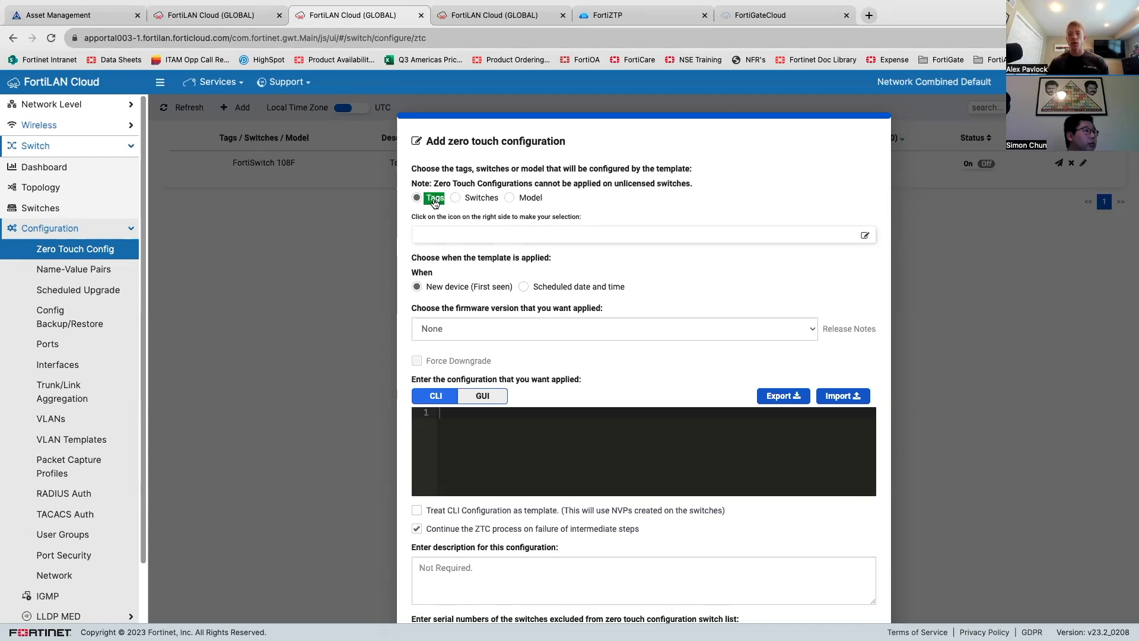
pyautogui.click(435, 202)
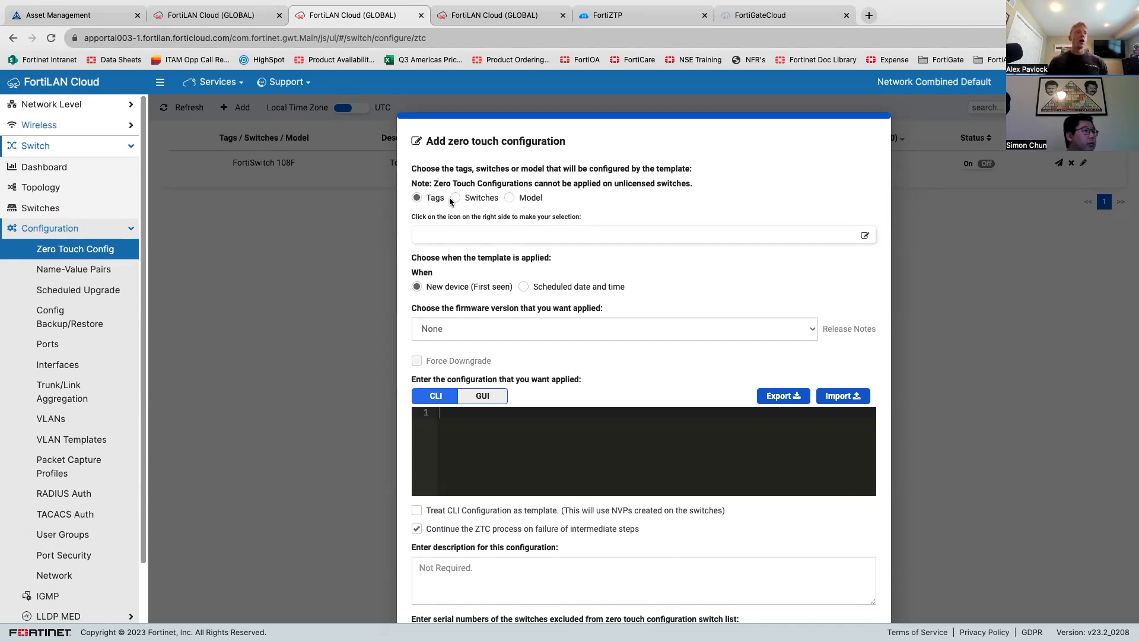
pyautogui.click(455, 198)
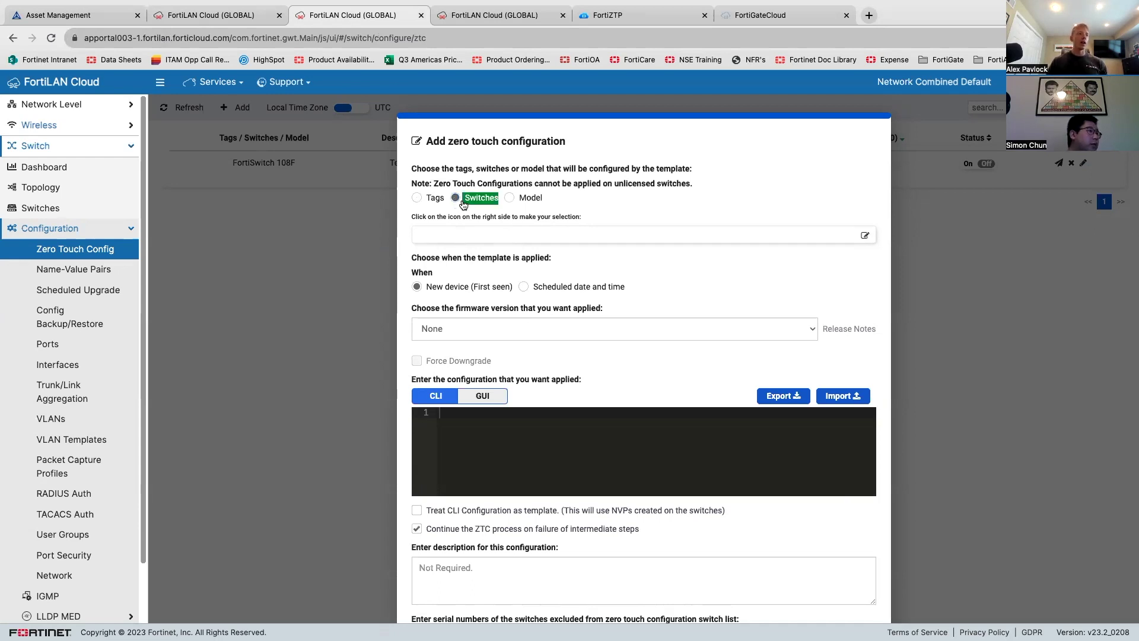
pyautogui.click(519, 199)
pyautogui.click(520, 200)
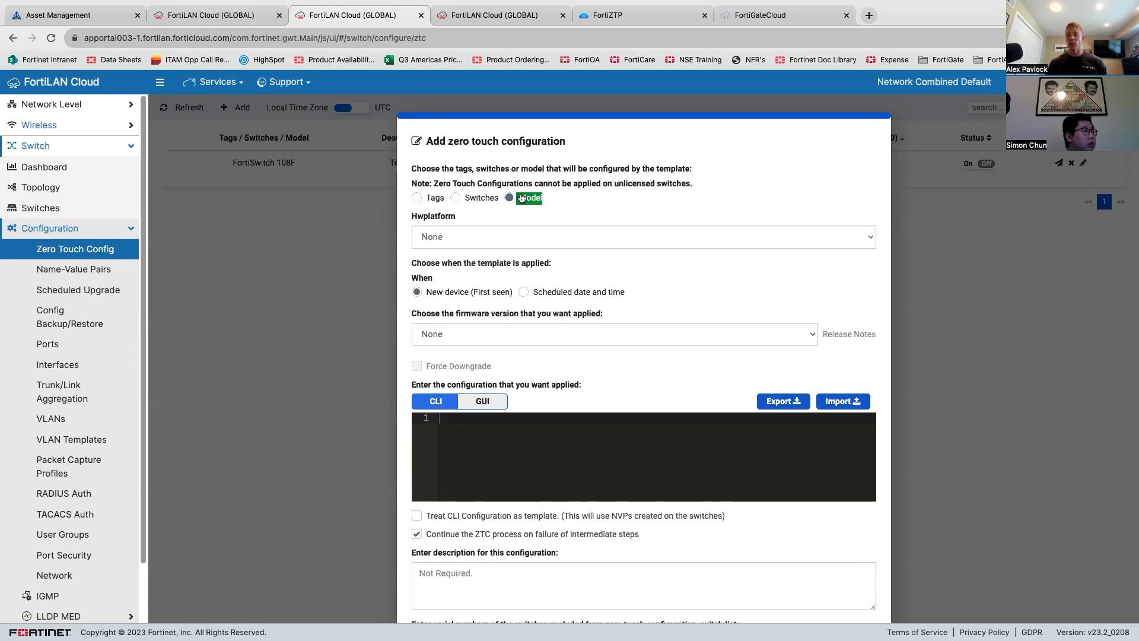
pyautogui.click(522, 198)
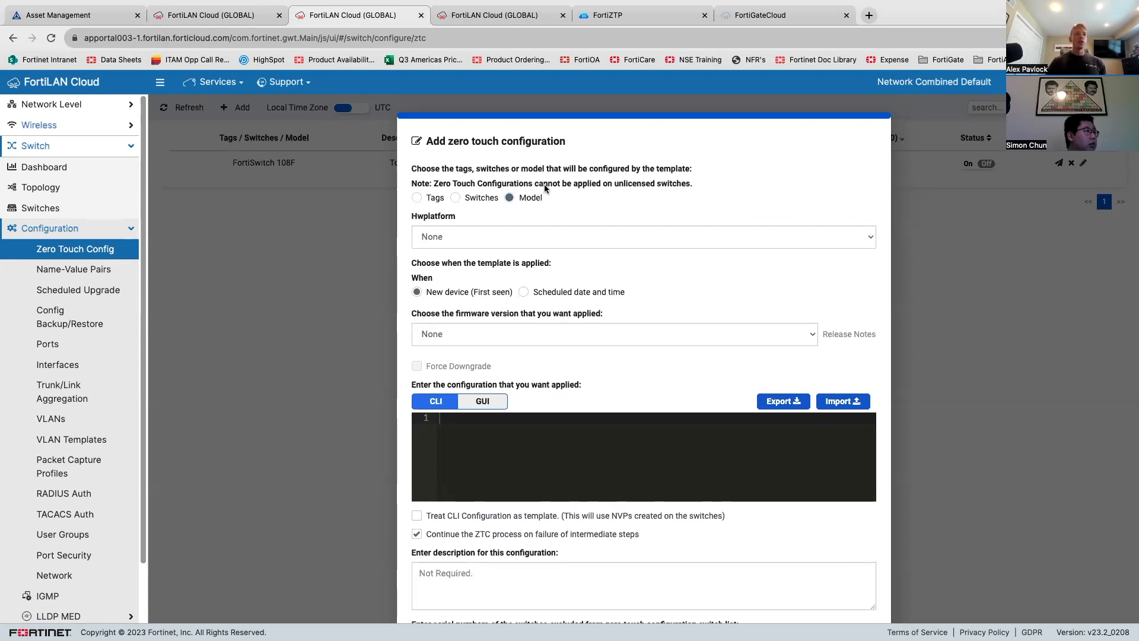
pyautogui.doubleClick(533, 200)
pyautogui.click(540, 236)
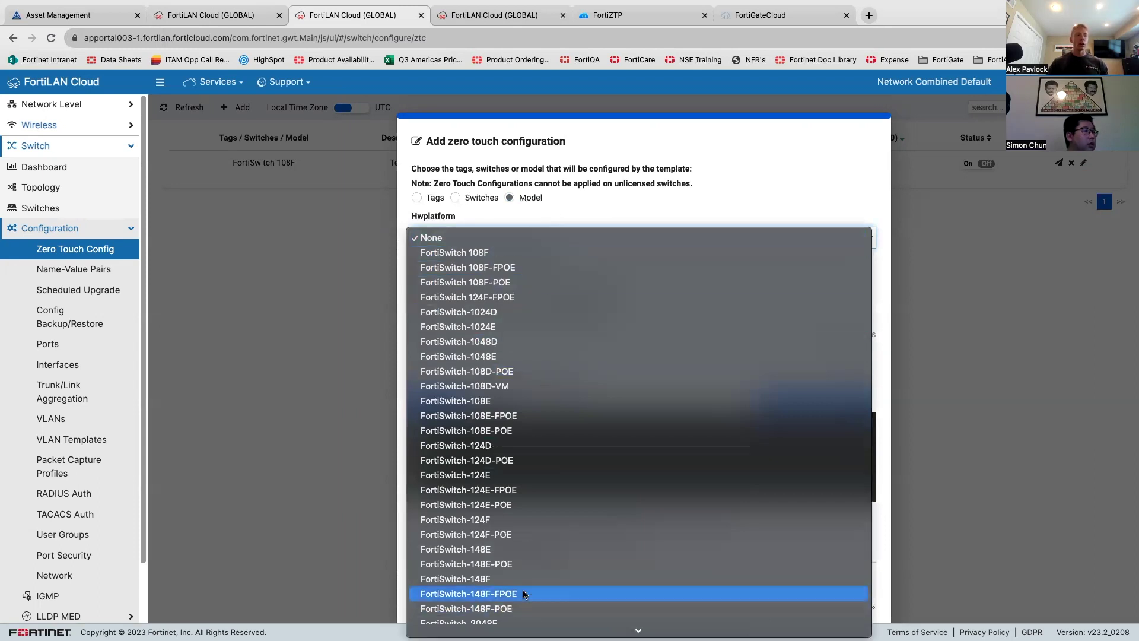
pyautogui.click(501, 253)
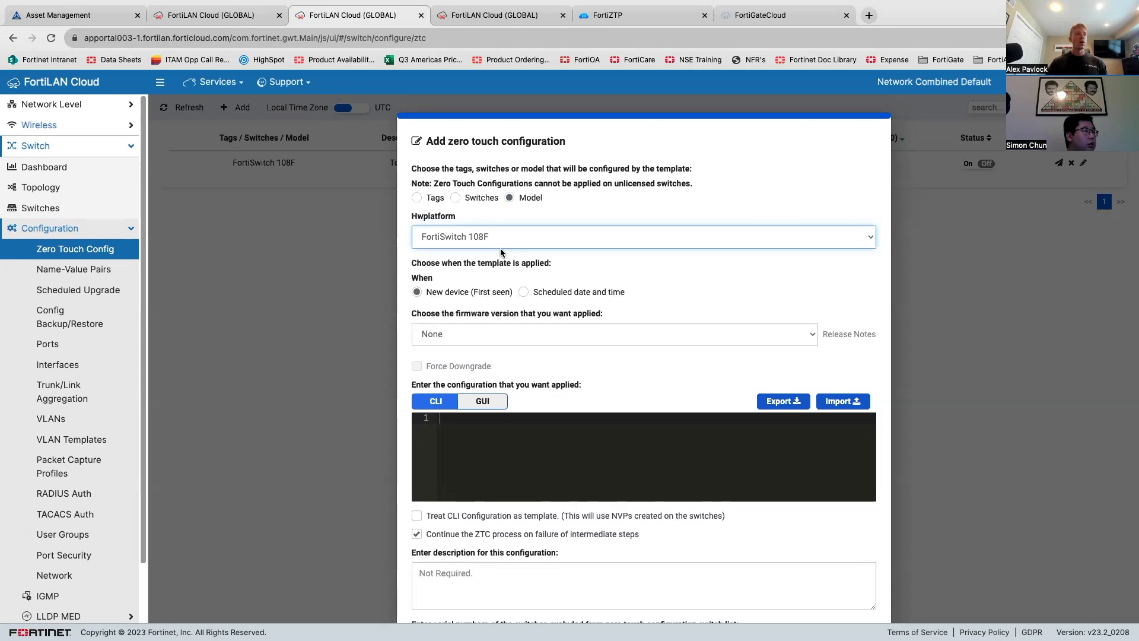
# Step: Keep the New device (First seen) trigger and choose firmware v7.2.5,build0453,230707
pyautogui.tripleClick(478, 297)
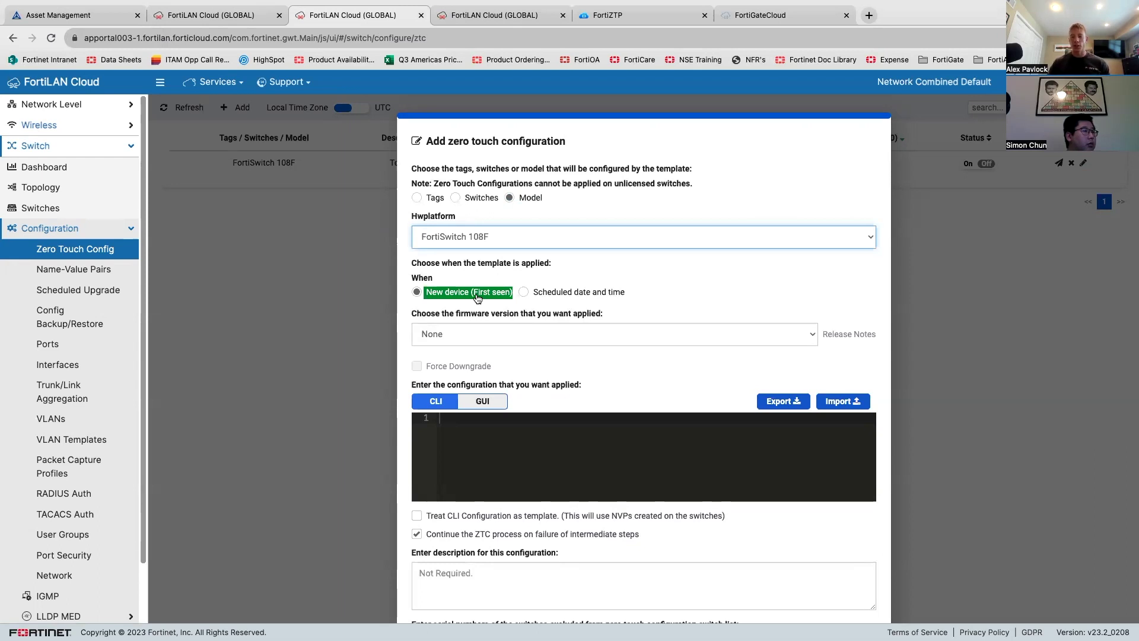
pyautogui.click(542, 297)
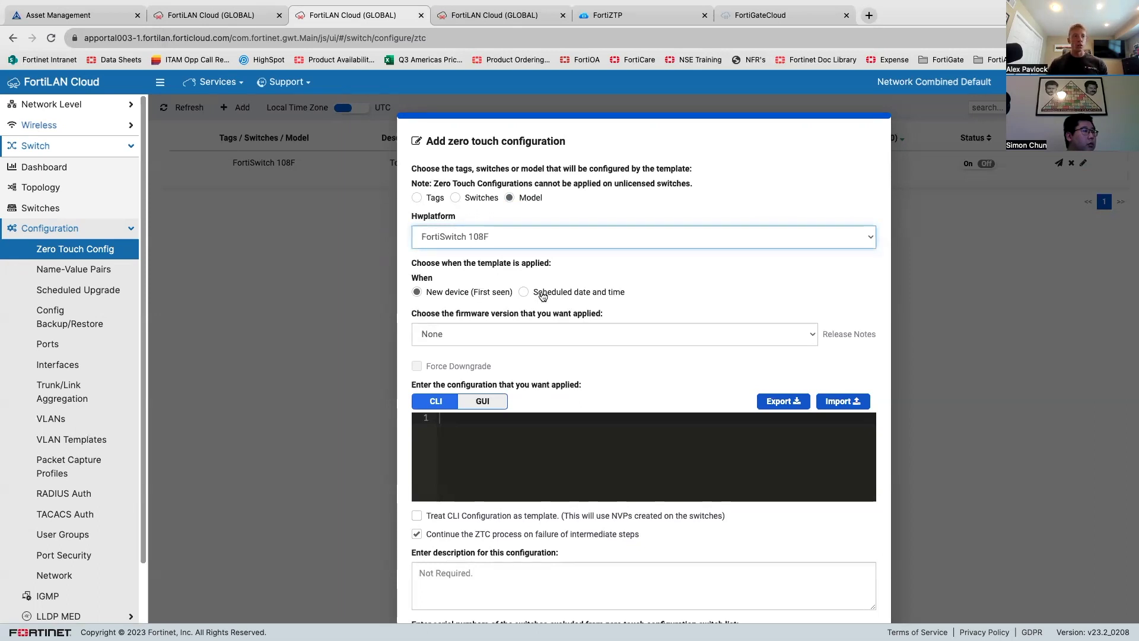
pyautogui.click(526, 335)
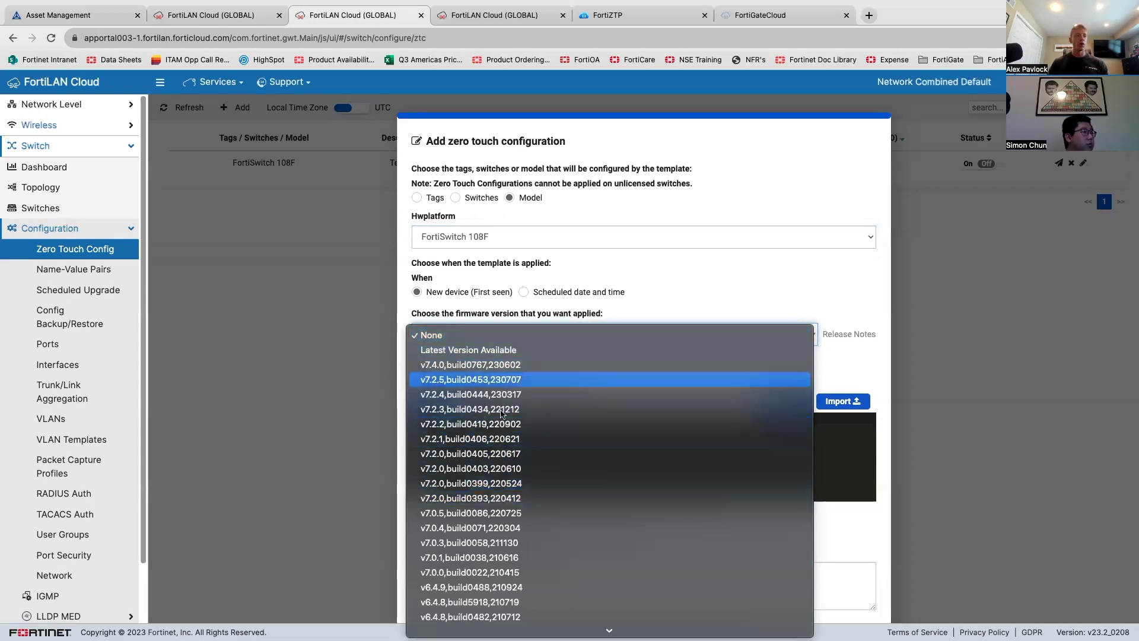
pyautogui.click(469, 383)
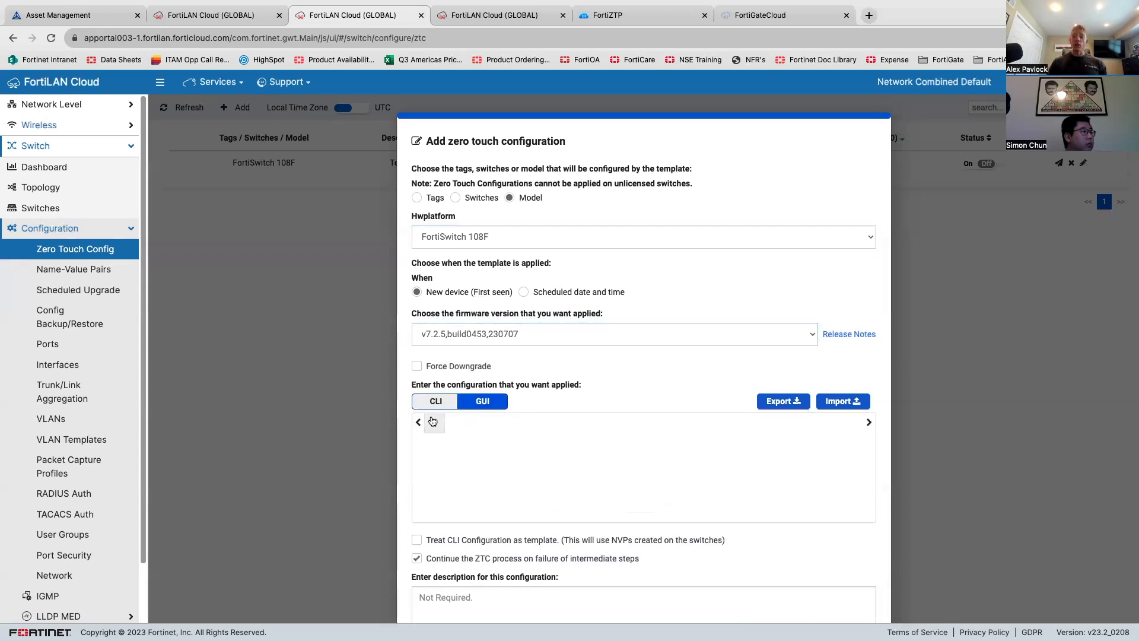
# Step: Add an Interfaces section to the template configuration and start a new interface VLAN entry
pyautogui.click(433, 421)
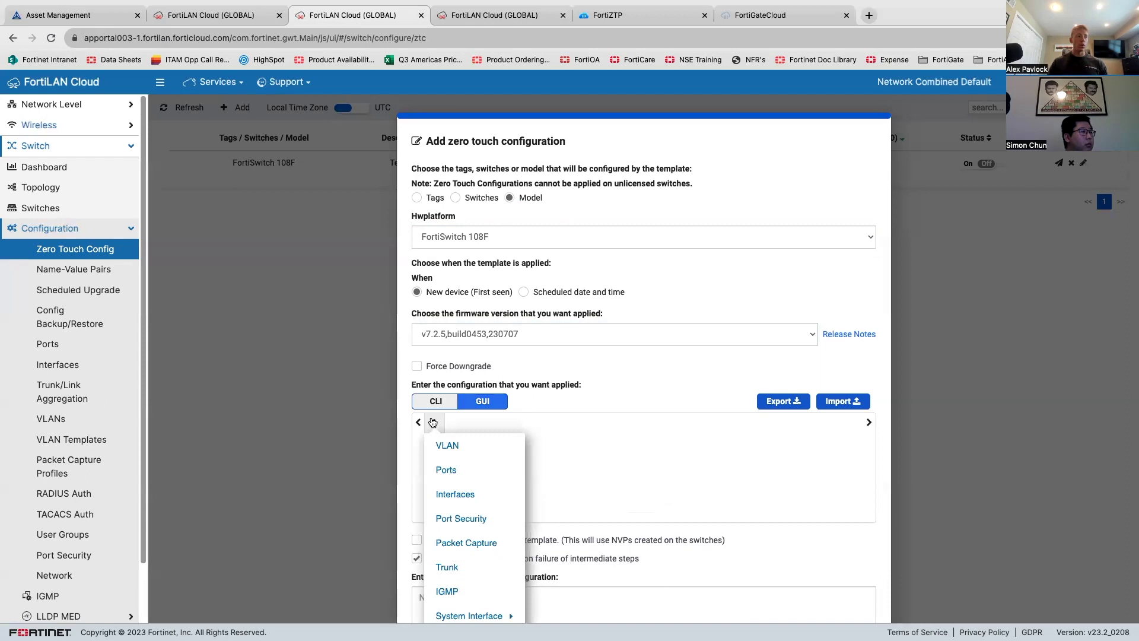
pyautogui.click(436, 401)
pyautogui.click(483, 401)
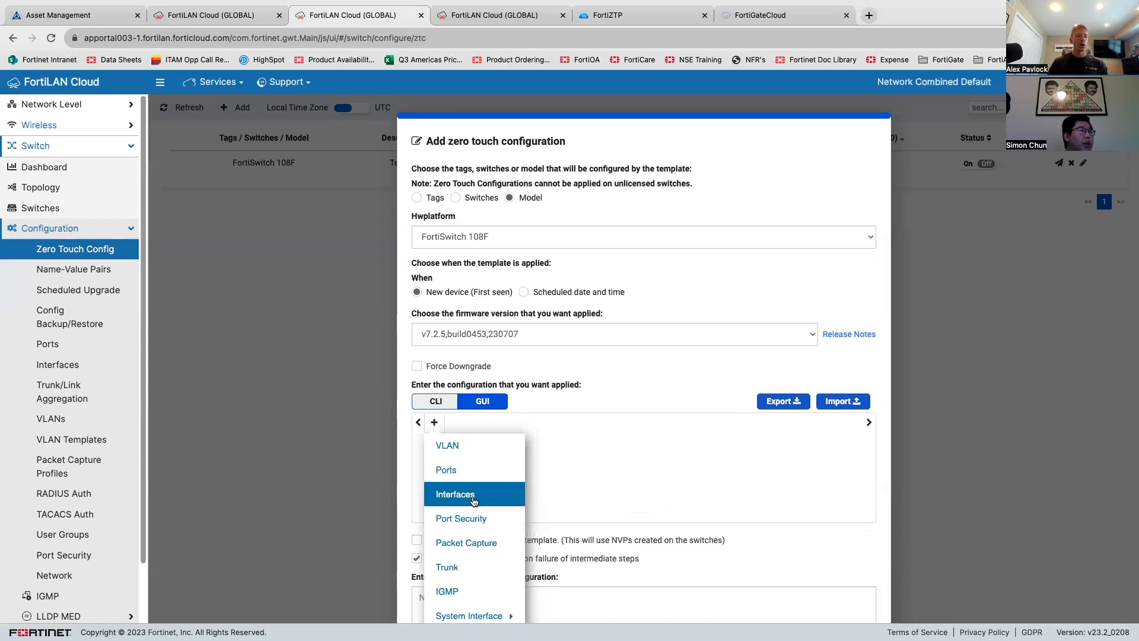
pyautogui.scroll(-3, 475, 502)
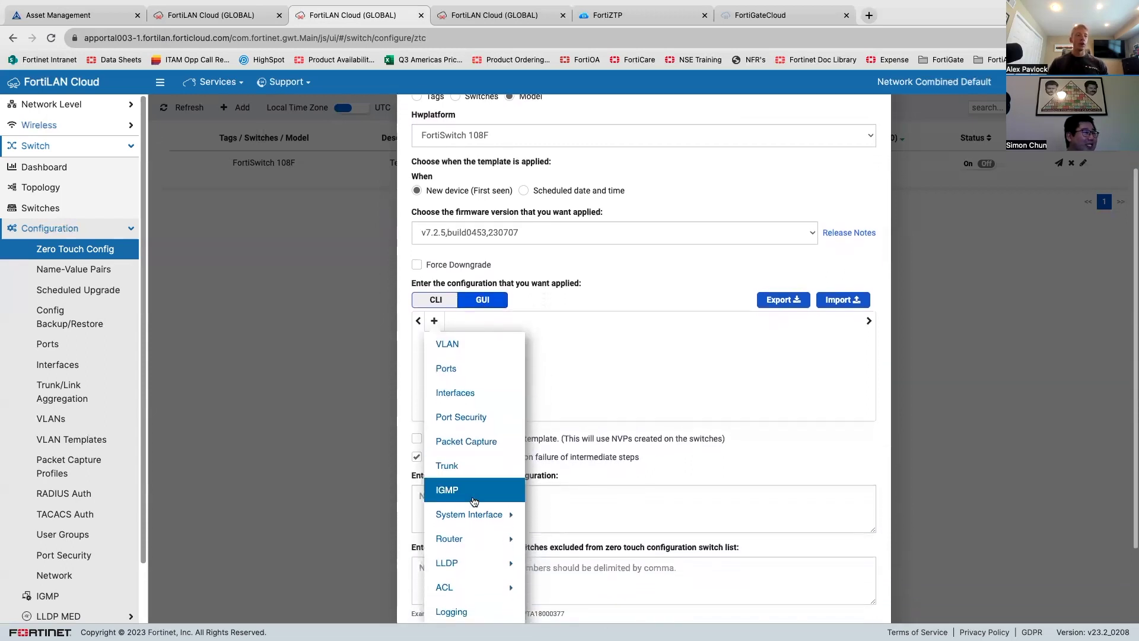
pyautogui.scroll(-1, 475, 502)
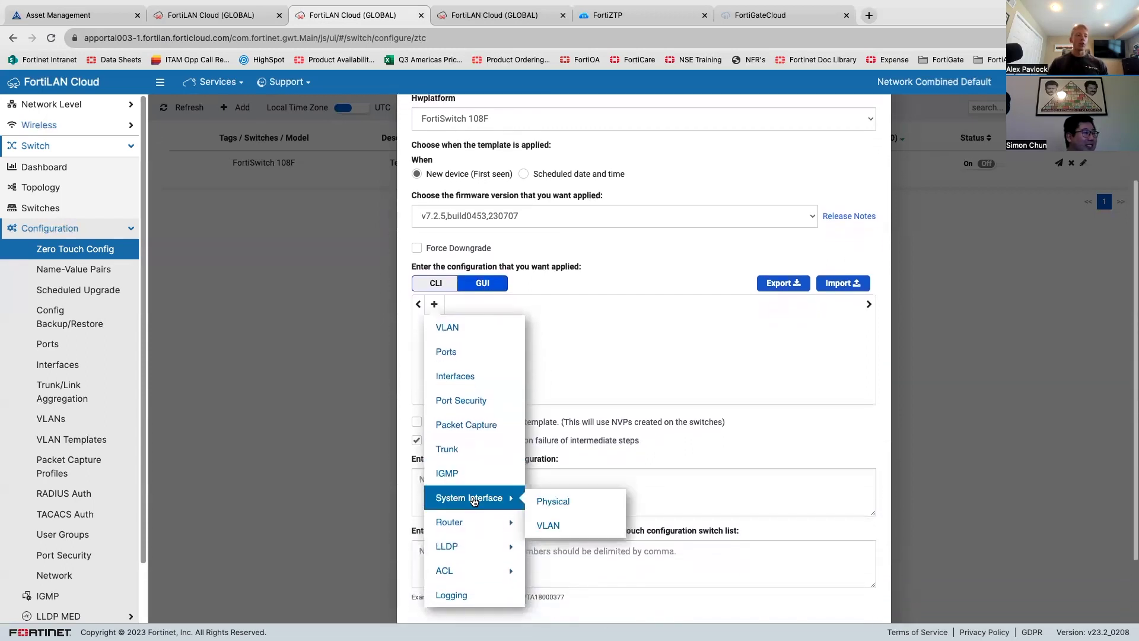
pyautogui.click(472, 375)
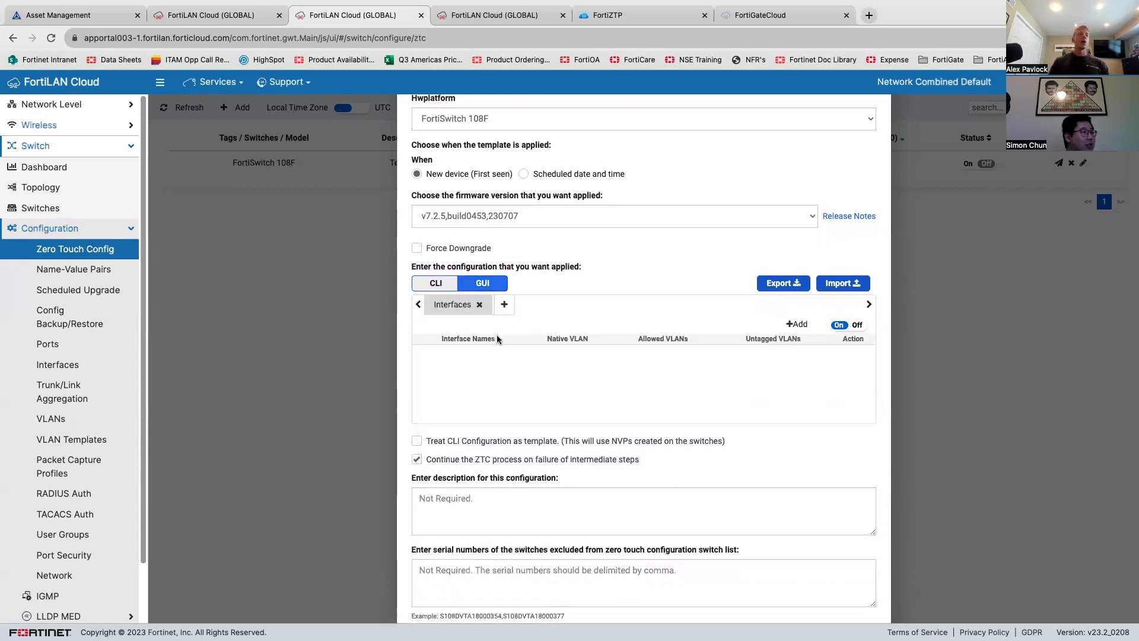
pyautogui.click(796, 324)
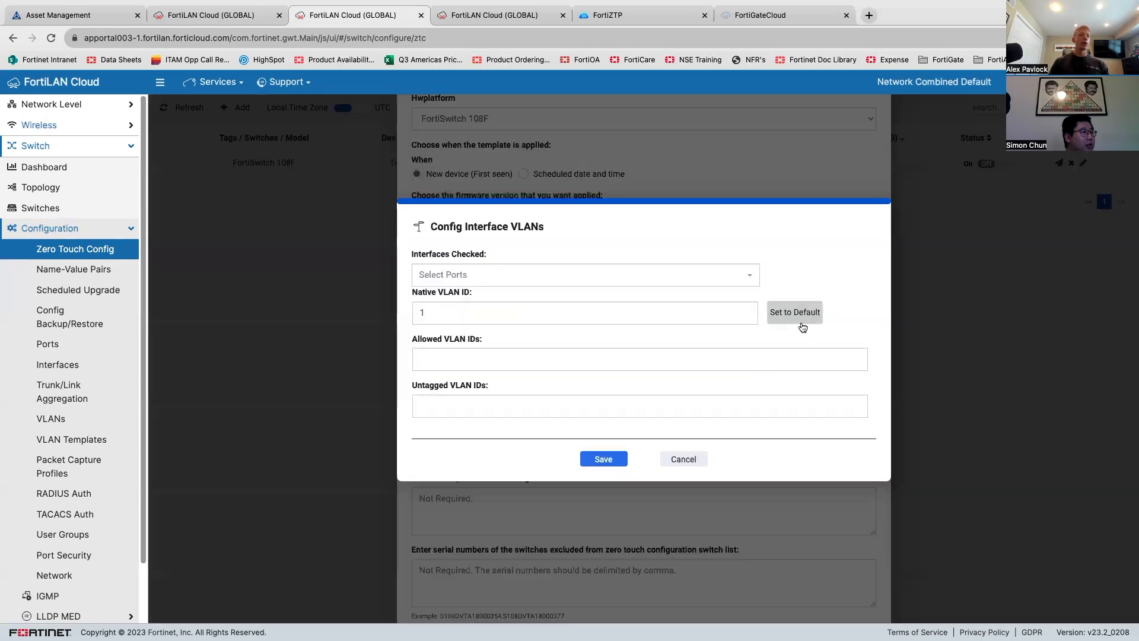
# Step: Set port1's native VLAN ID to 100, leaving allowed and untagged VLANs empty, and save
pyautogui.click(505, 285)
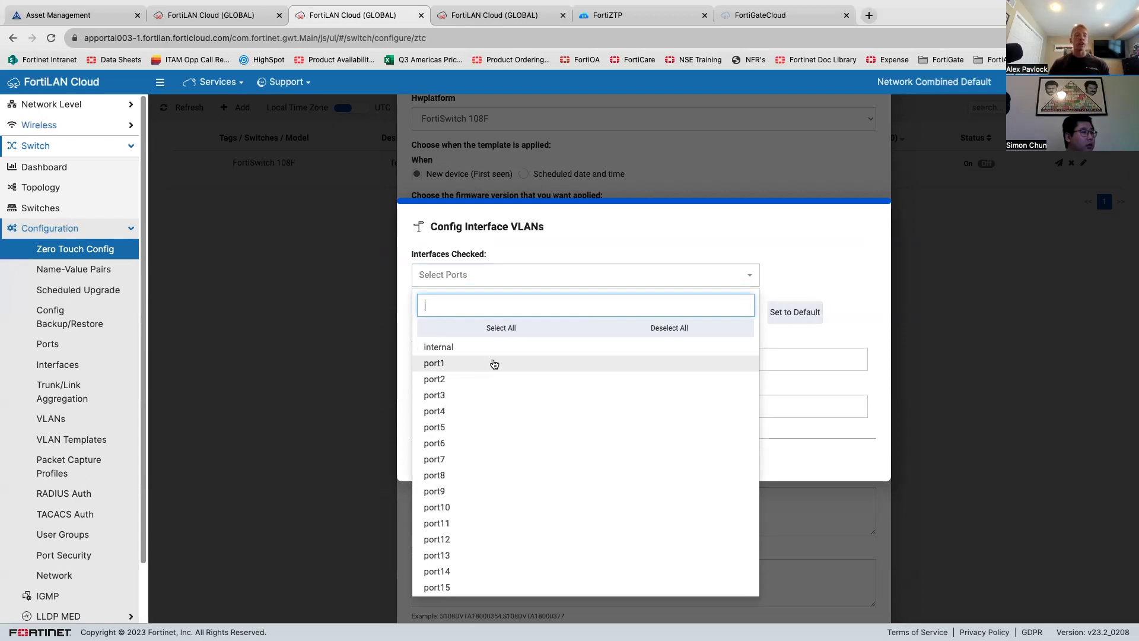
pyautogui.click(494, 362)
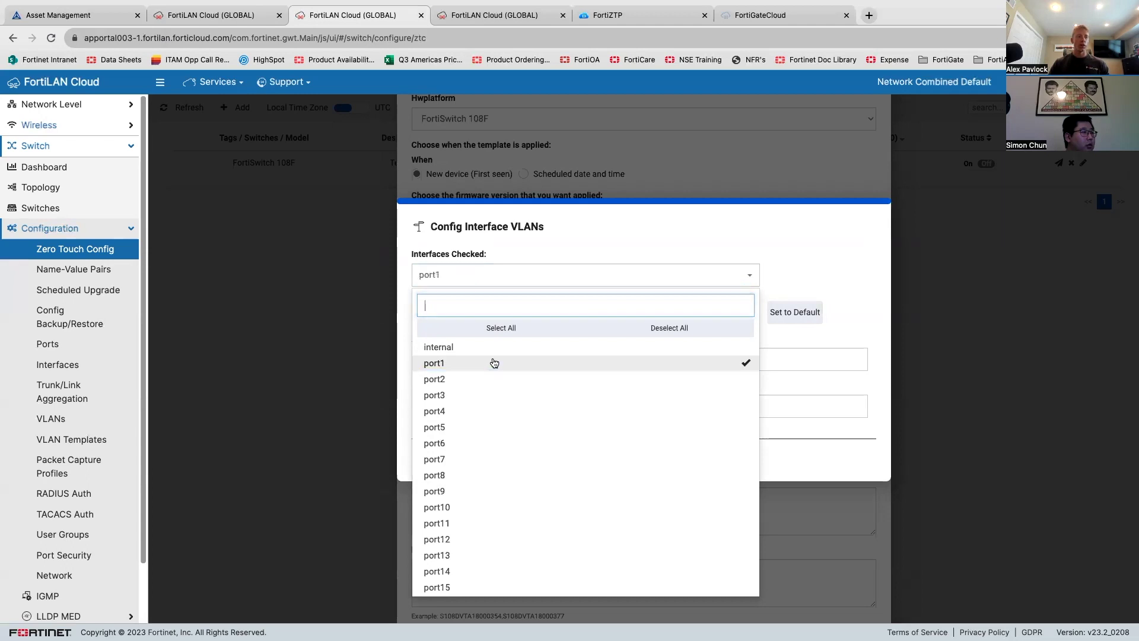
pyautogui.click(813, 238)
pyautogui.doubleClick(500, 312)
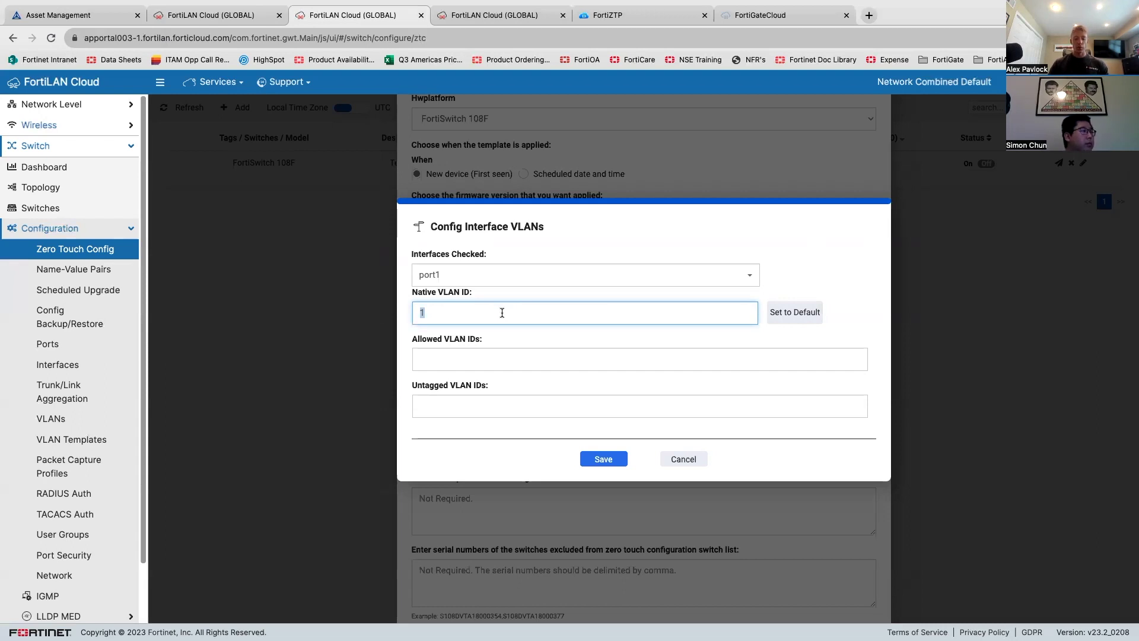
pyautogui.write('100')
pyautogui.click(713, 236)
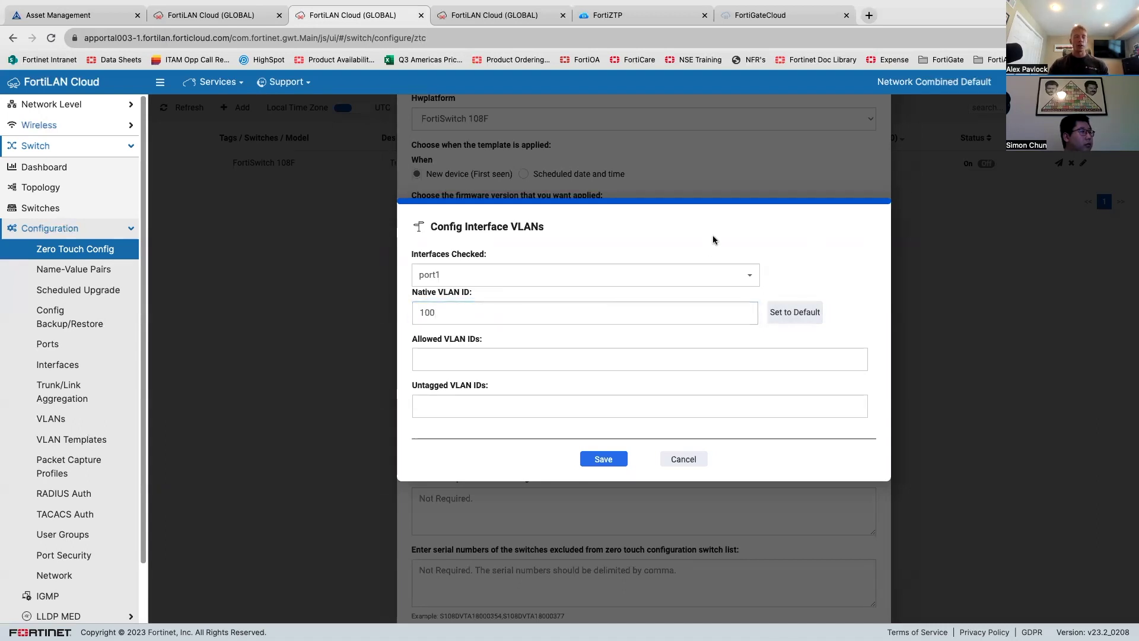
pyautogui.click(597, 357)
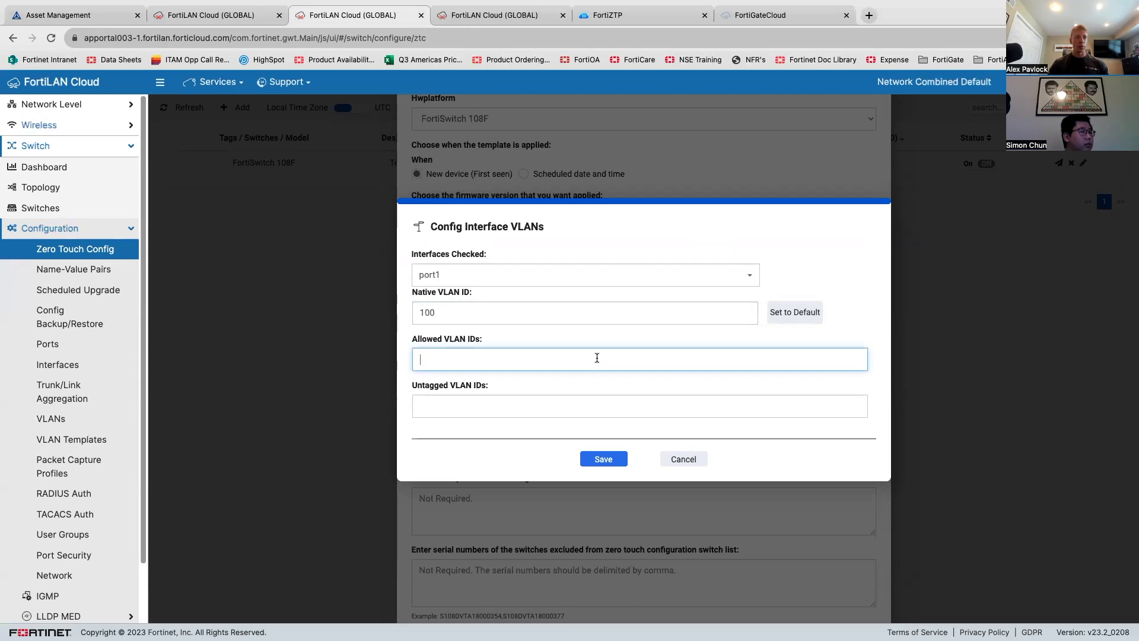
pyautogui.click(450, 394)
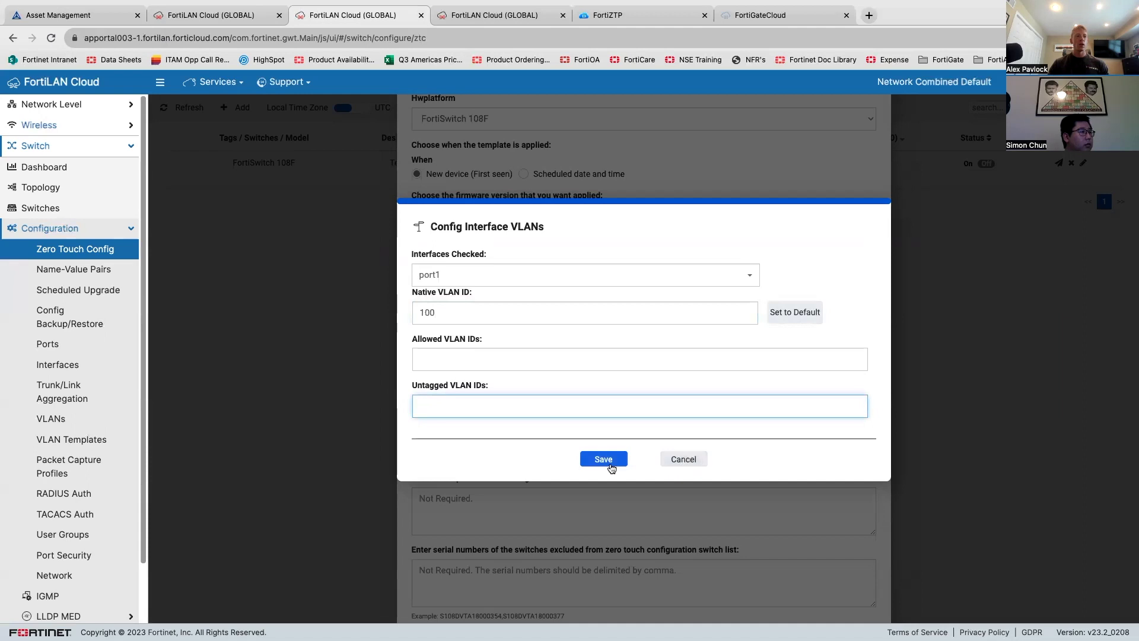
pyautogui.click(605, 461)
# Step: Save the FortiSwitch 108F zero touch template and dismiss the Request successfully dispatched confirmation
pyautogui.scroll(-2, 456, 441)
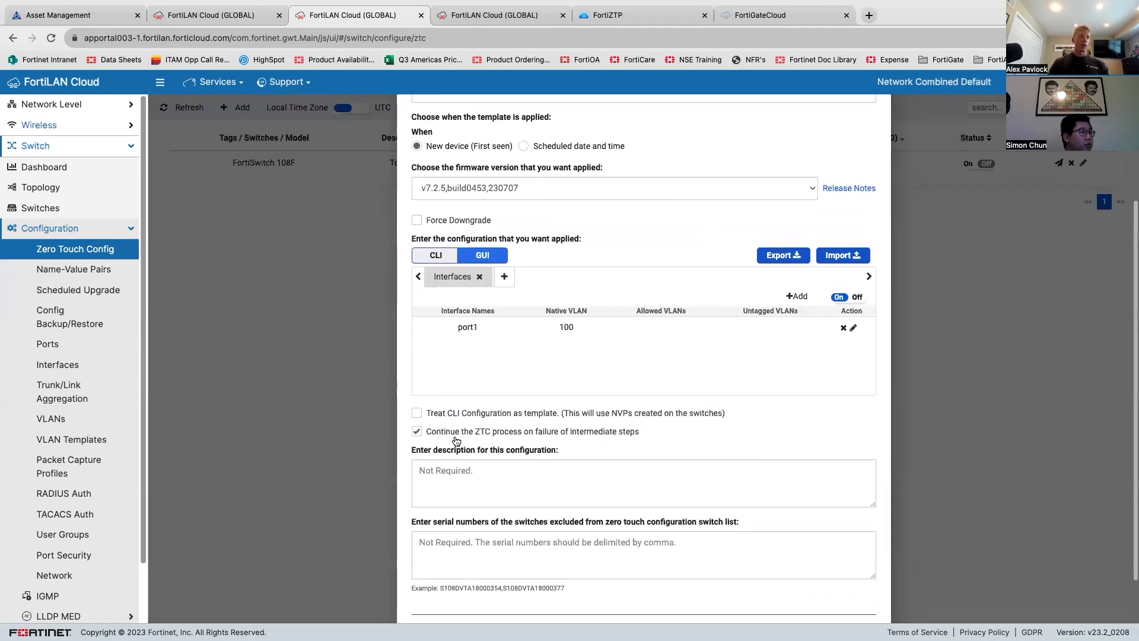
pyautogui.scroll(-1, 456, 441)
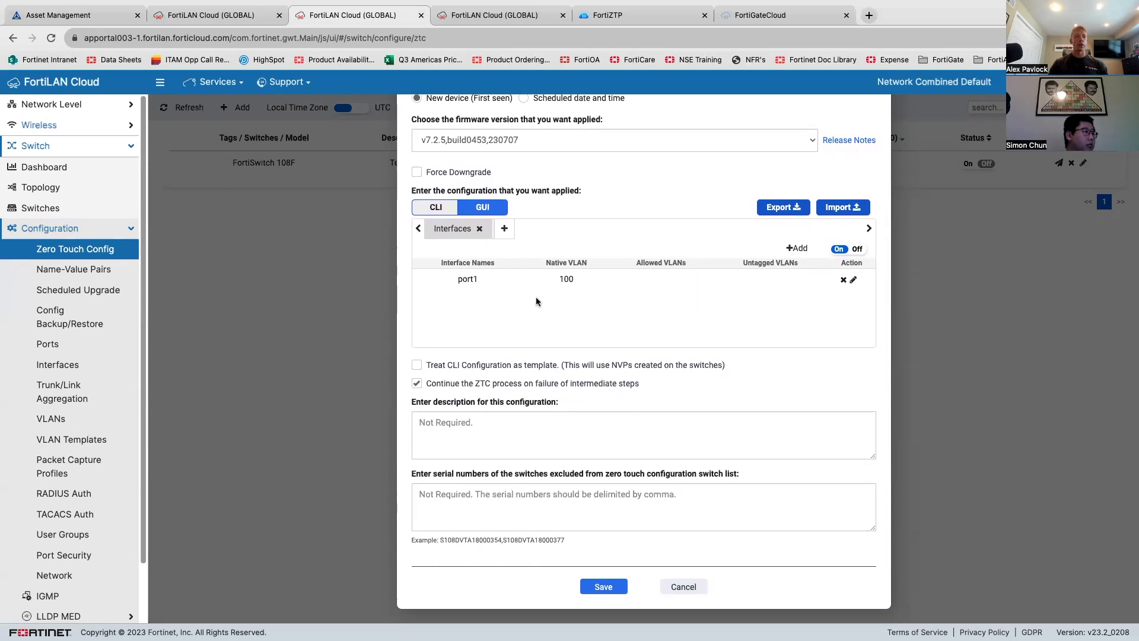
pyautogui.scroll(3, 536, 296)
pyautogui.scroll(1, 536, 297)
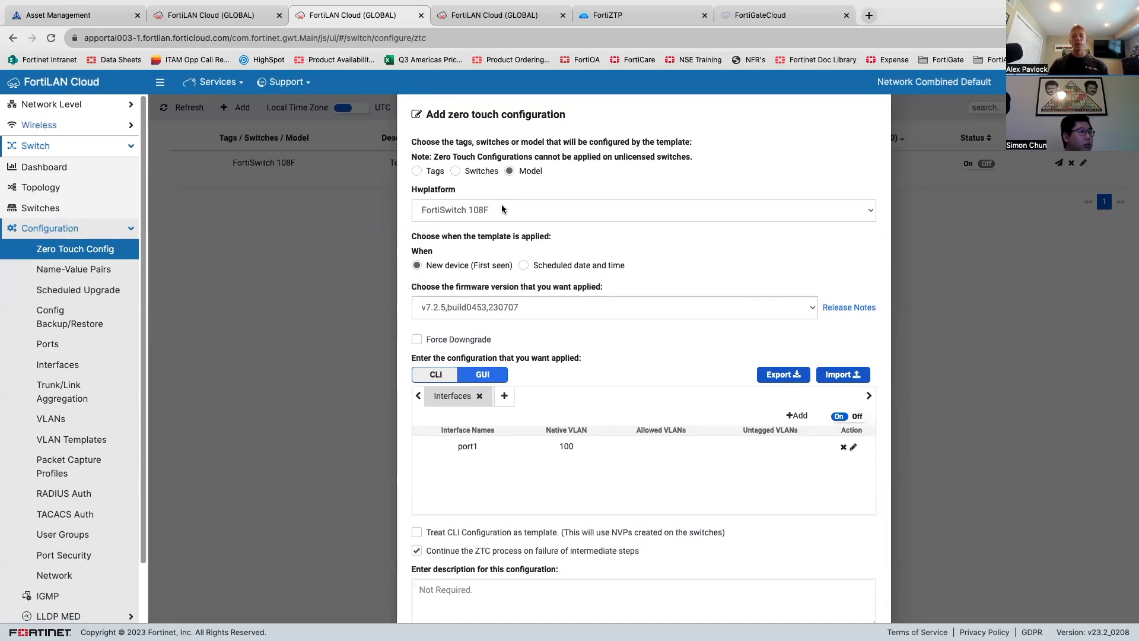
pyautogui.scroll(-3, 501, 208)
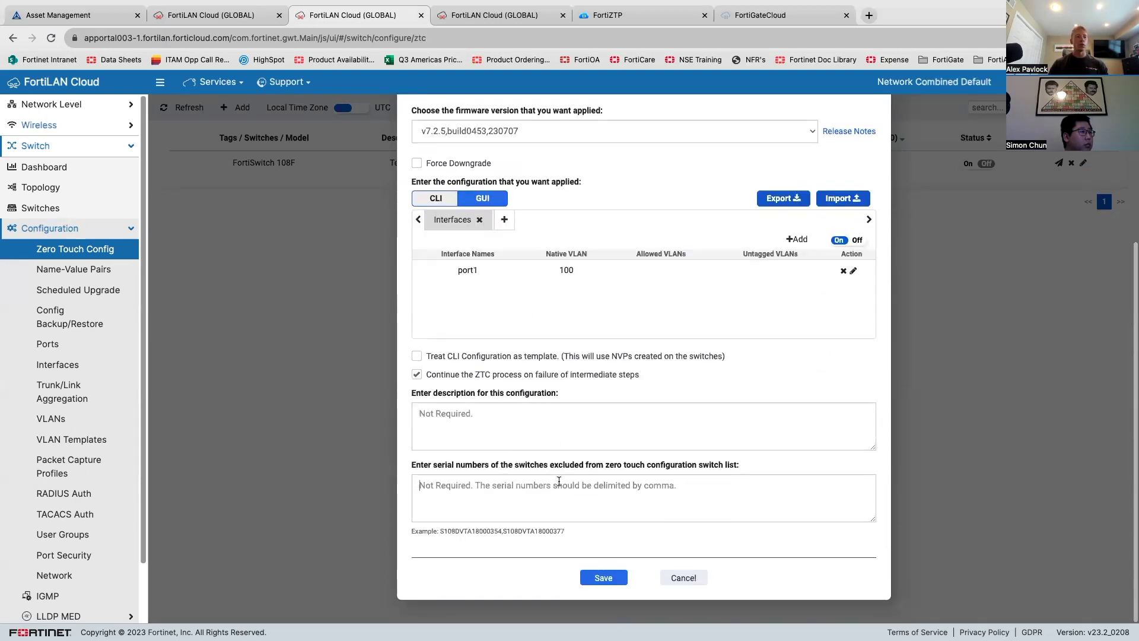
pyautogui.click(604, 579)
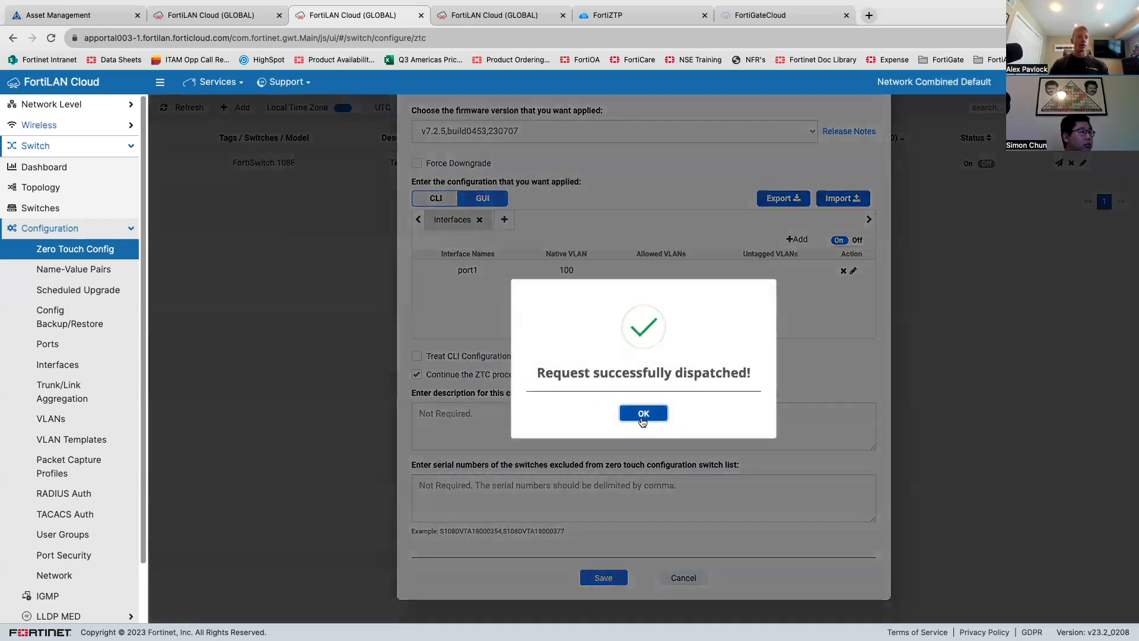
pyautogui.click(642, 418)
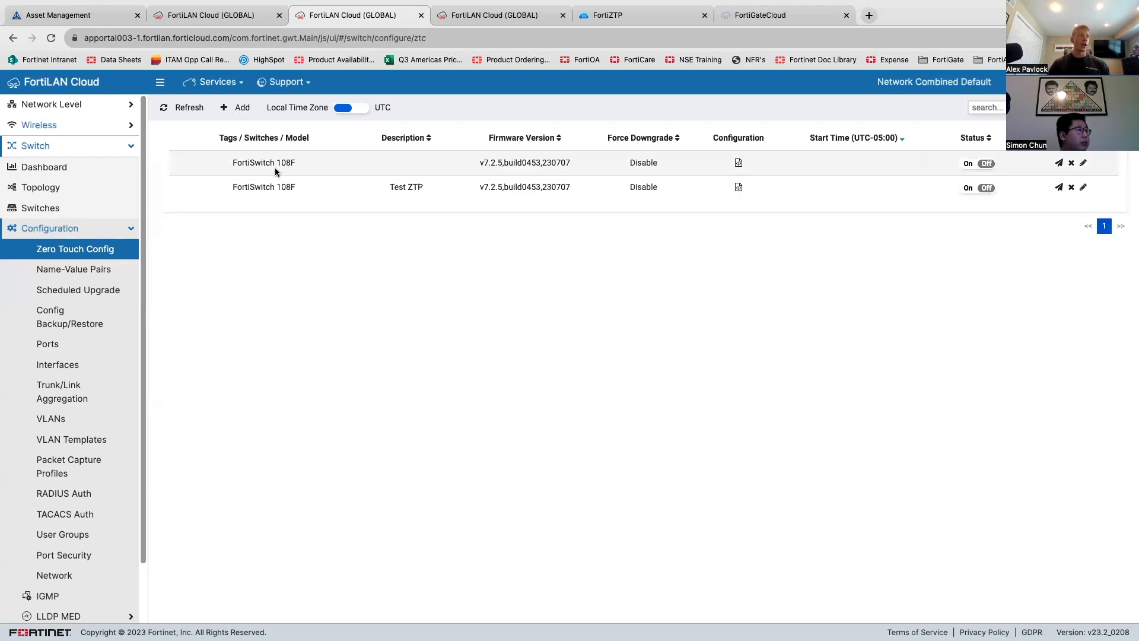
# Step: Cancel a trial FortiSwitch 124F-FPOE template and close the FortiLAN Cloud tabs with Ctrl+W
pyautogui.click(237, 109)
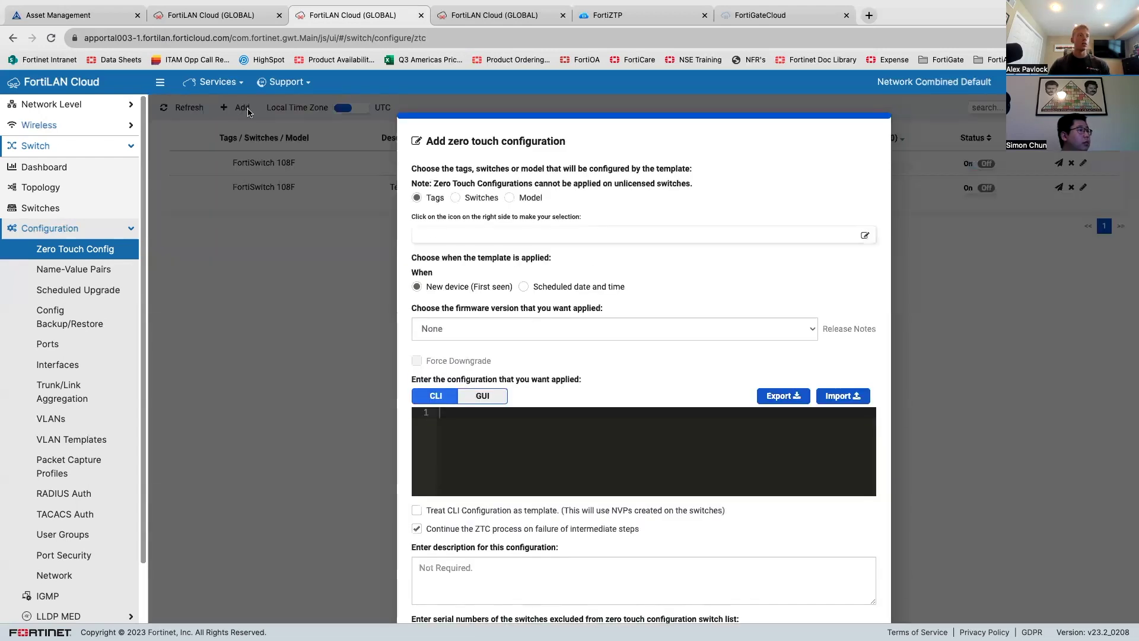
pyautogui.click(510, 199)
pyautogui.click(515, 237)
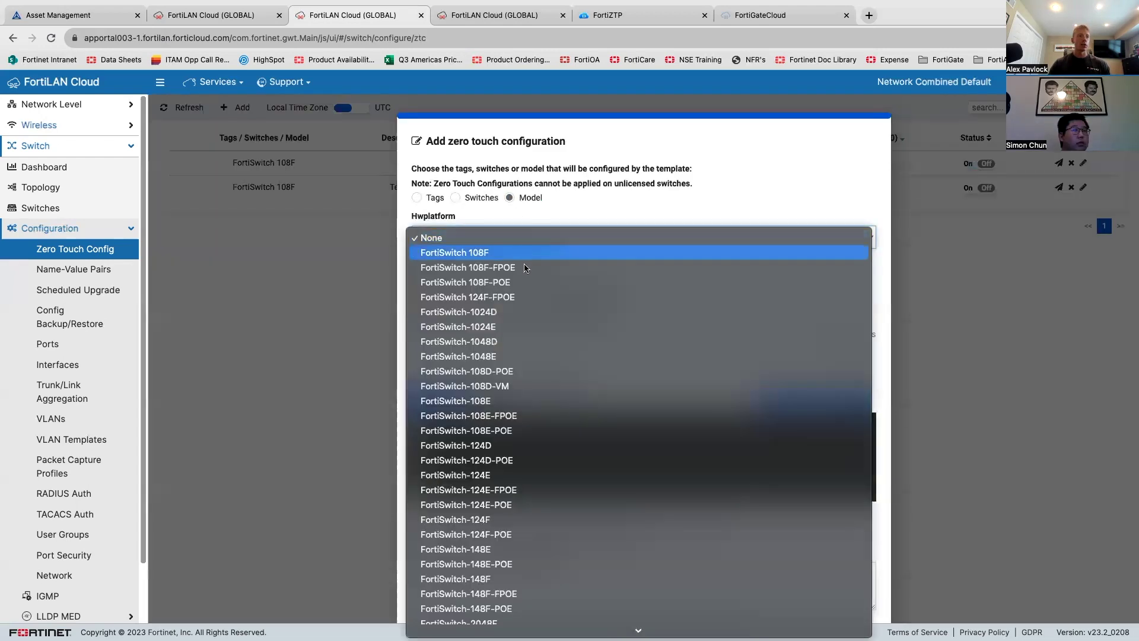
pyautogui.click(540, 298)
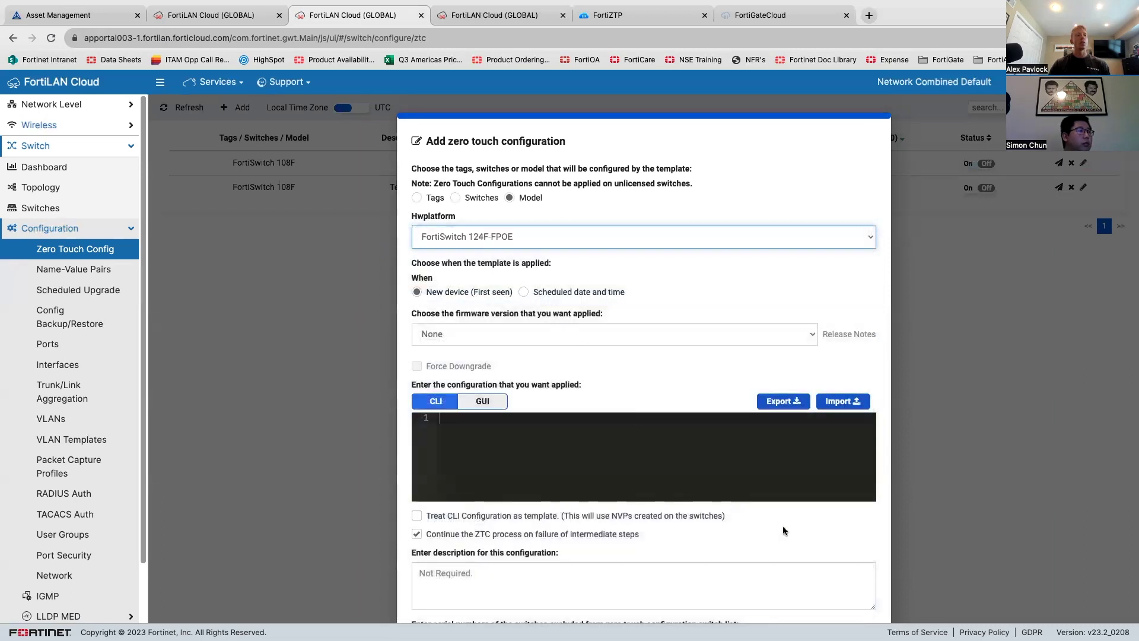
pyautogui.scroll(-3, 783, 534)
pyautogui.click(699, 579)
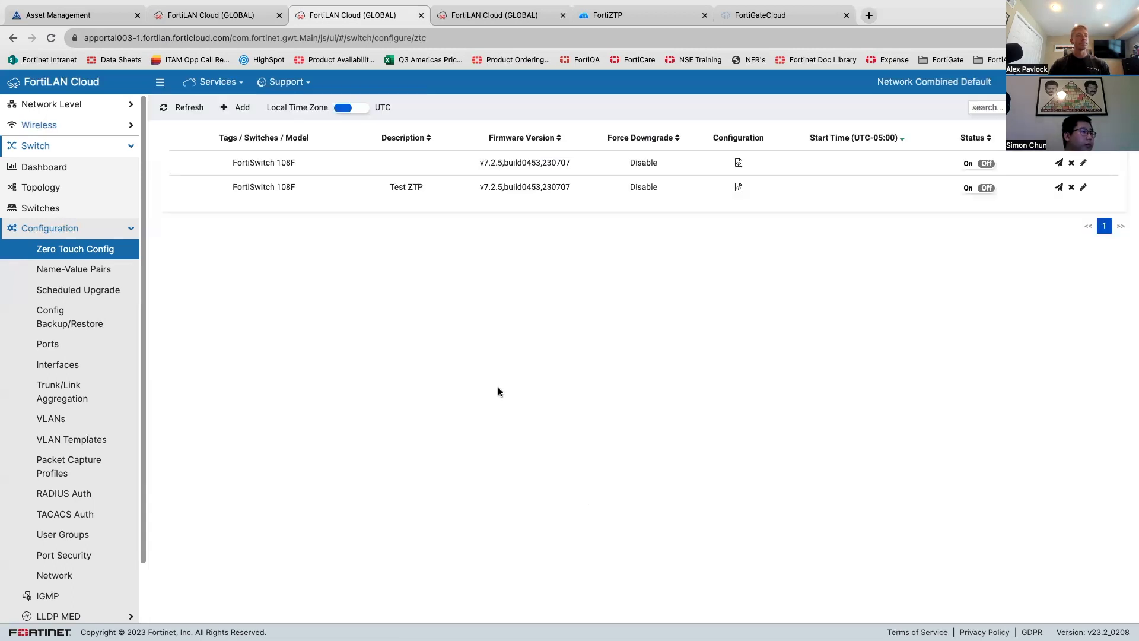
pyautogui.press('super+w')
pyautogui.press('super+w')
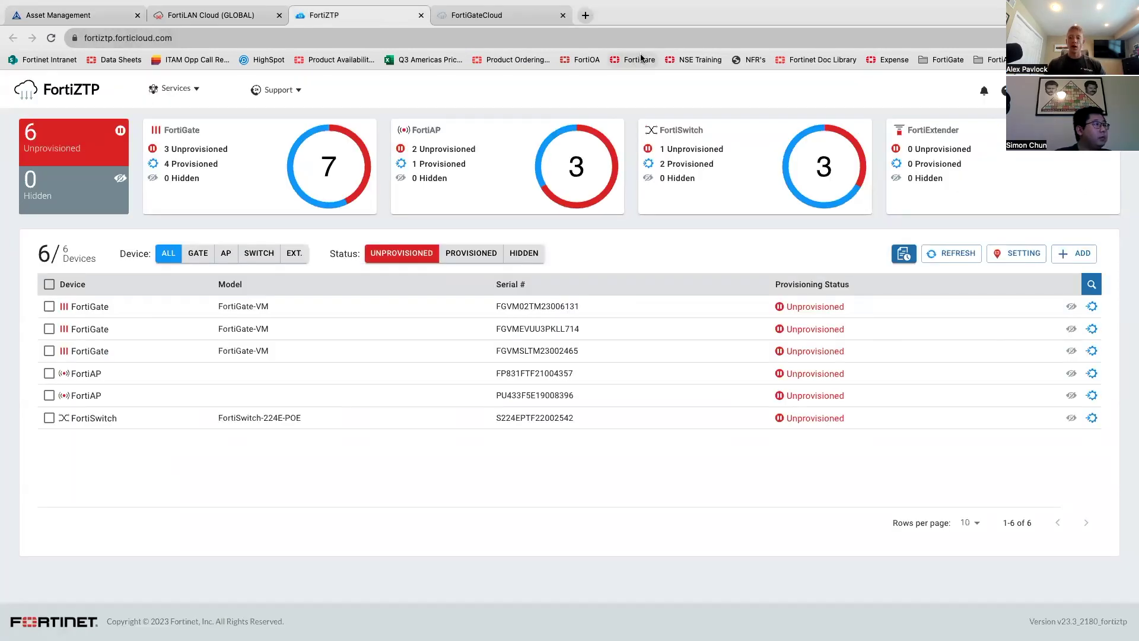